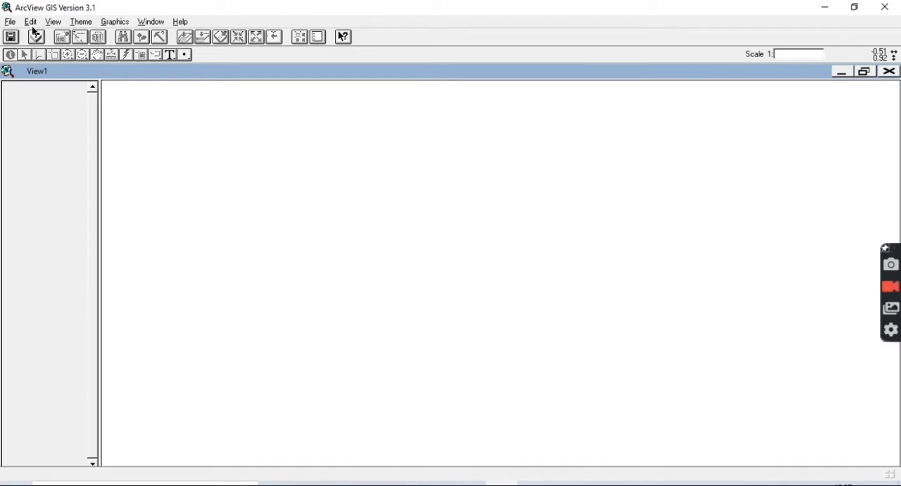
Open the list of available extensions and enable 3D Analyst and Buffer Wizard
click(10, 23)
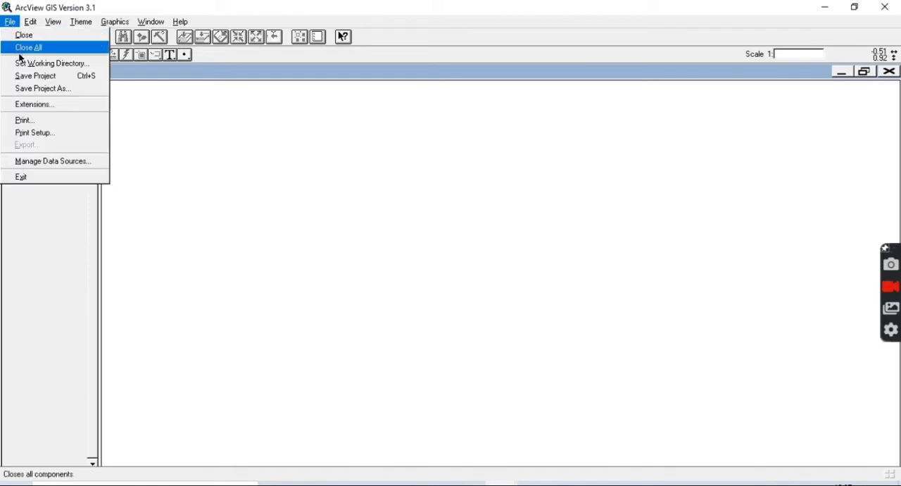
click(28, 104)
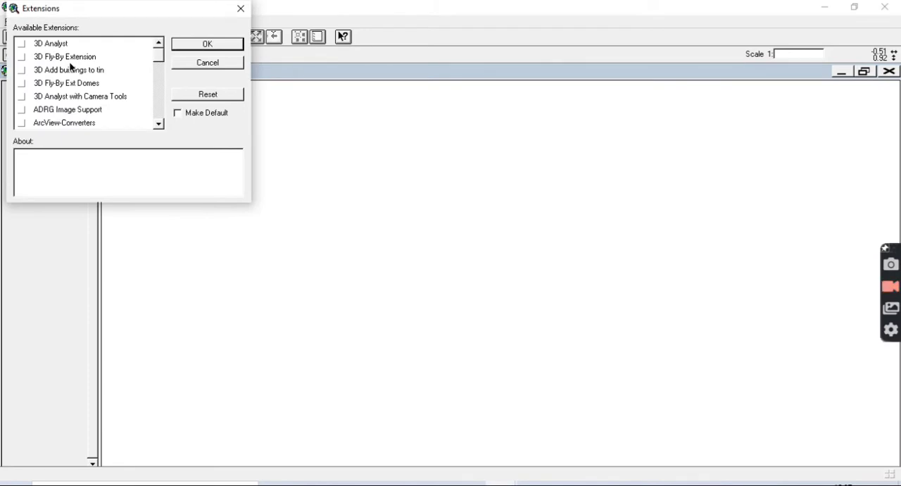
click(23, 45)
click(159, 123)
click(158, 124)
click(158, 124)
click(159, 124)
click(158, 124)
click(158, 124)
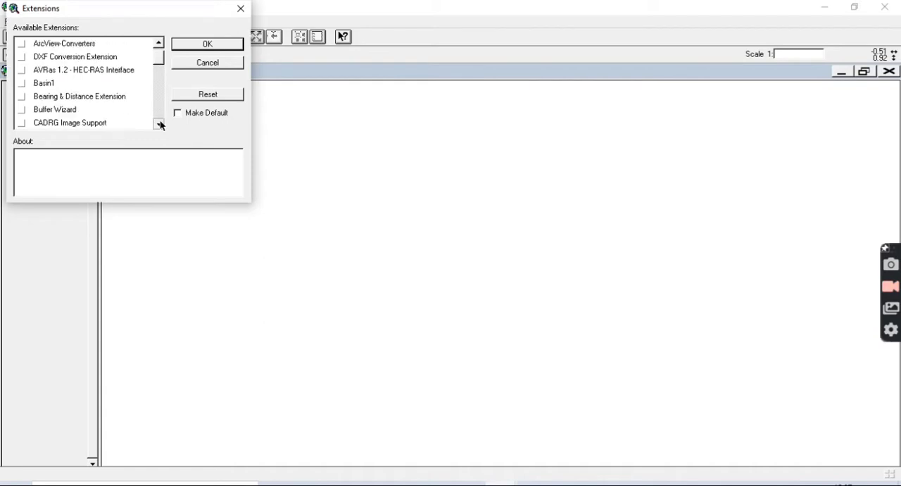
click(21, 109)
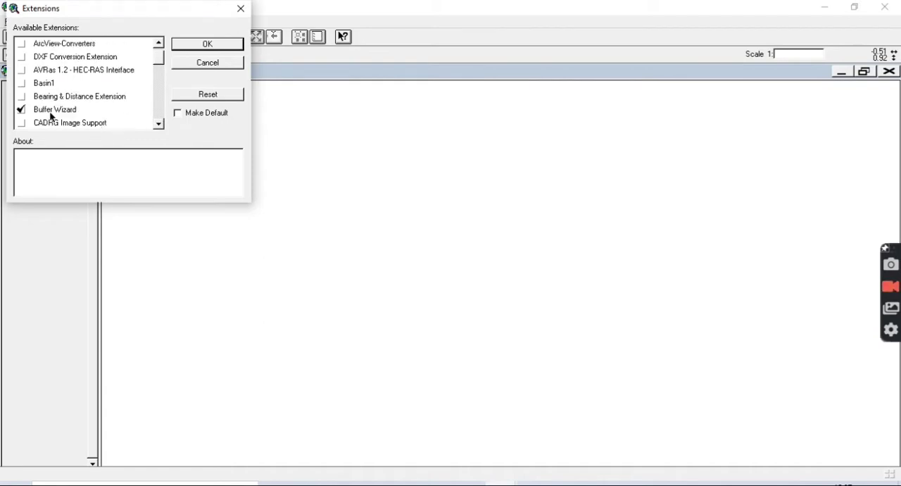
Enable the Digitizer and Digitizing Tools extensions
click(160, 124)
click(159, 124)
click(160, 124)
click(161, 124)
click(160, 124)
click(160, 124)
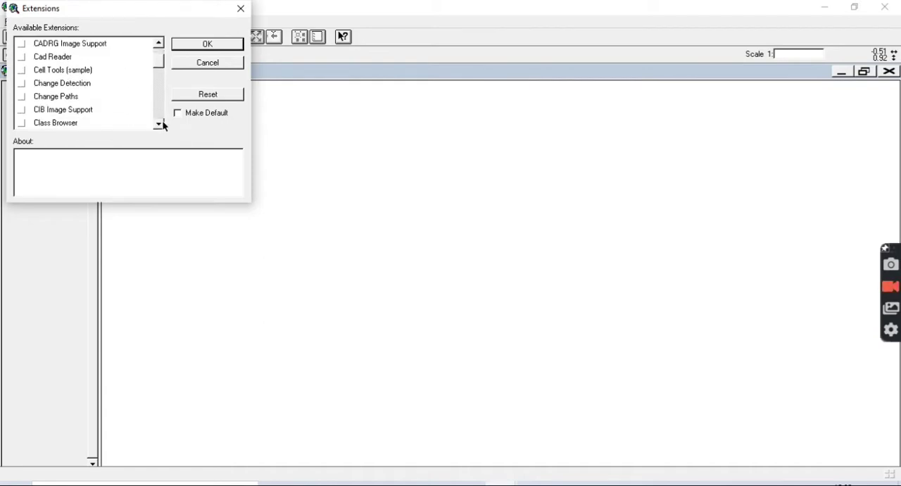
double_click(160, 124)
click(160, 124)
double_click(161, 124)
double_click(160, 124)
double_click(161, 124)
click(160, 124)
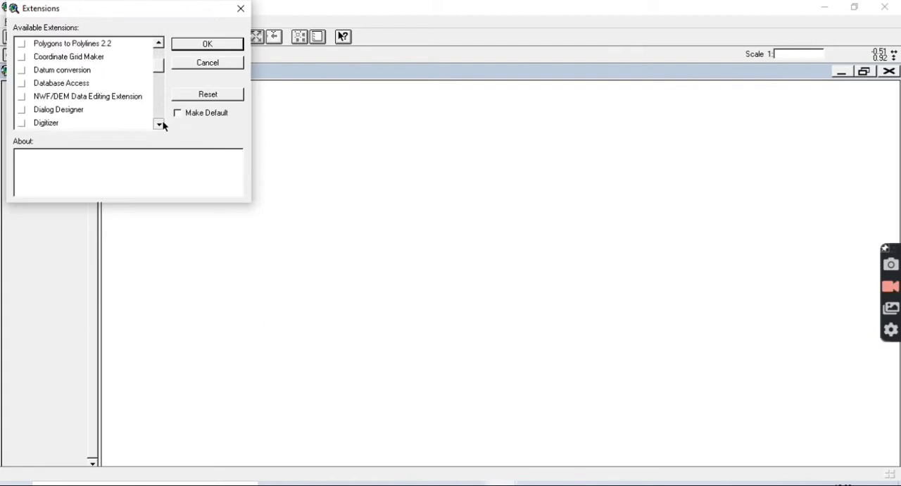
click(162, 124)
click(21, 110)
click(21, 123)
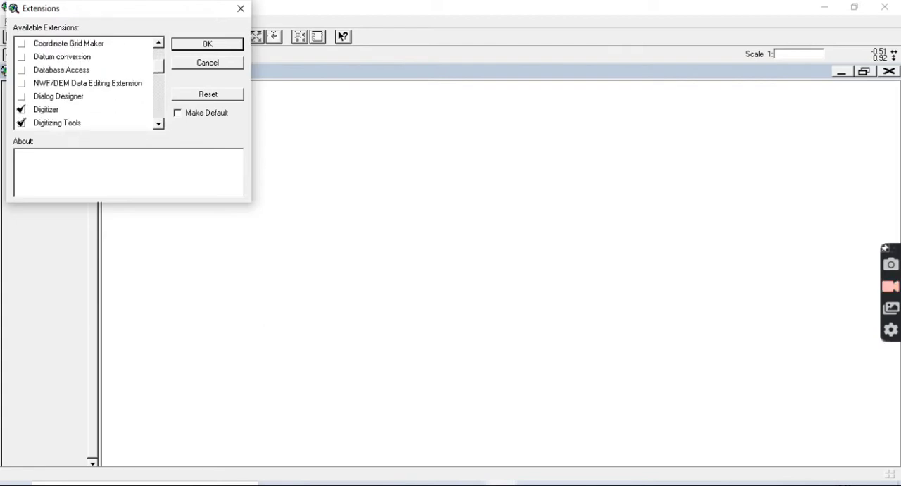
Enable the Geoprocessing and Graticules and Measured Grids extensions
click(161, 124)
double_click(161, 124)
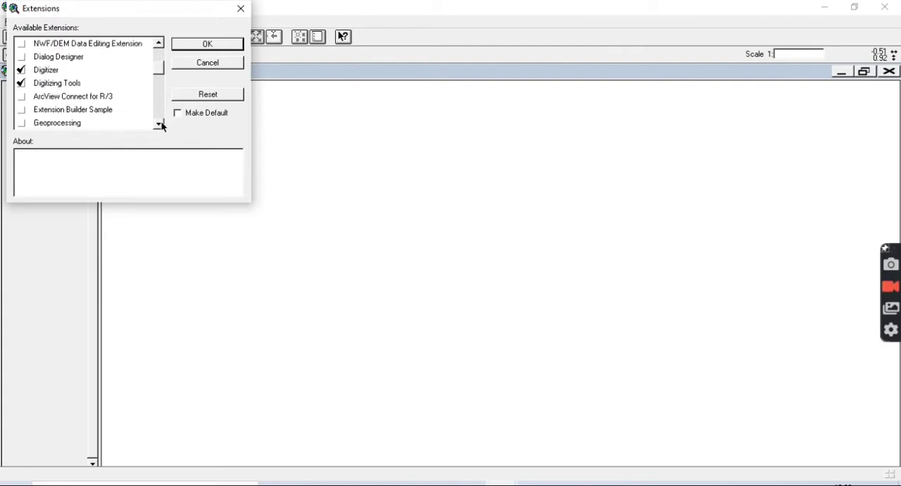
click(160, 124)
click(21, 109)
click(21, 122)
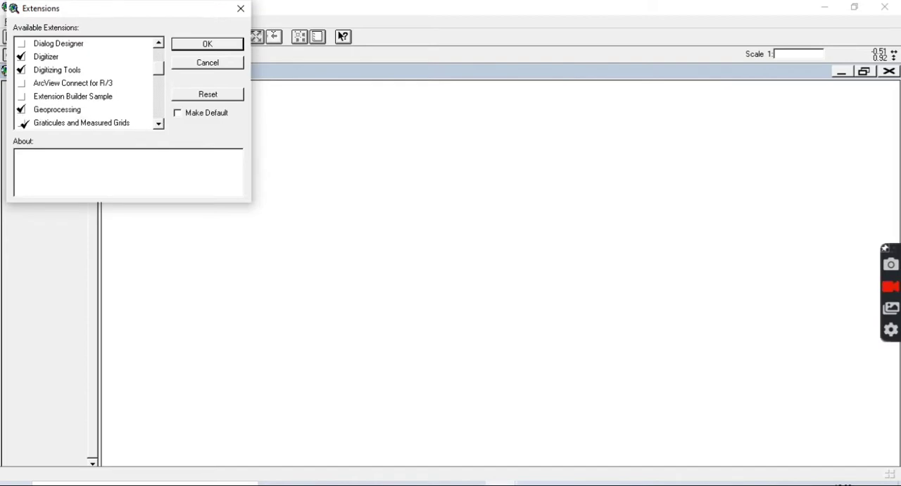
Enable the Image Analysis, IMAGINE Image Support and JPEG (JFIF) Image Support extensions
click(160, 124)
click(159, 124)
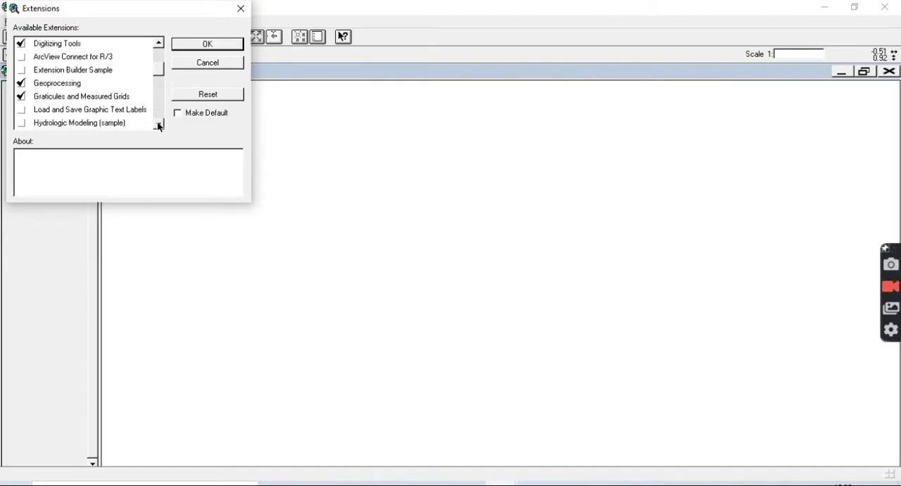
double_click(159, 125)
click(159, 125)
click(22, 109)
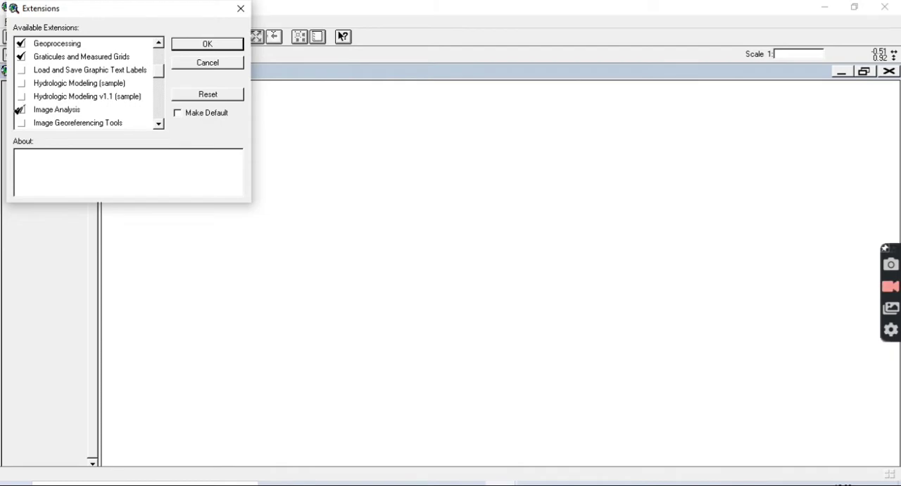
click(159, 125)
click(159, 125)
click(159, 124)
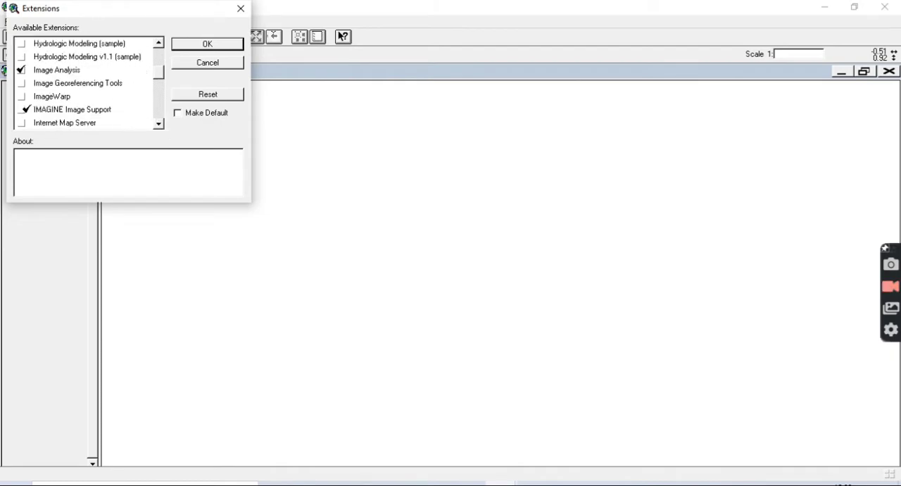
click(159, 125)
click(159, 124)
click(159, 125)
click(21, 96)
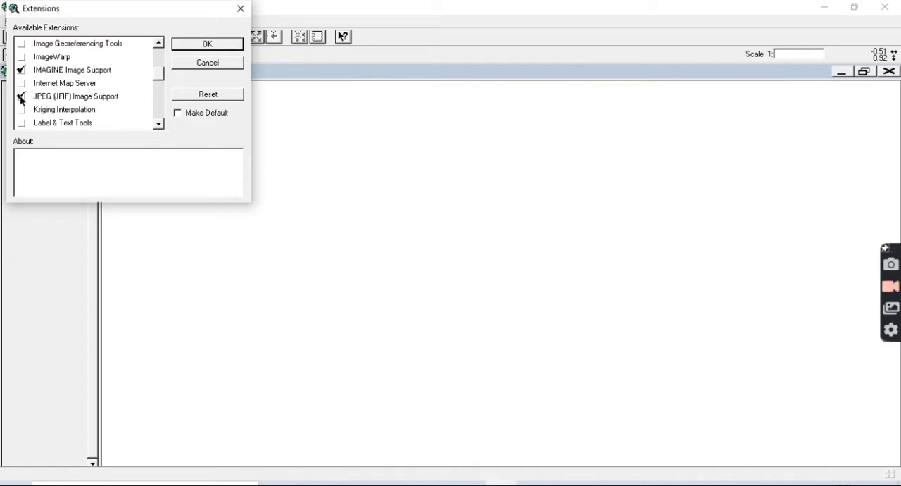
Enable the Label & Text Tools, Legend-Tools and Legend Tool extensions
click(159, 124)
click(159, 125)
click(21, 96)
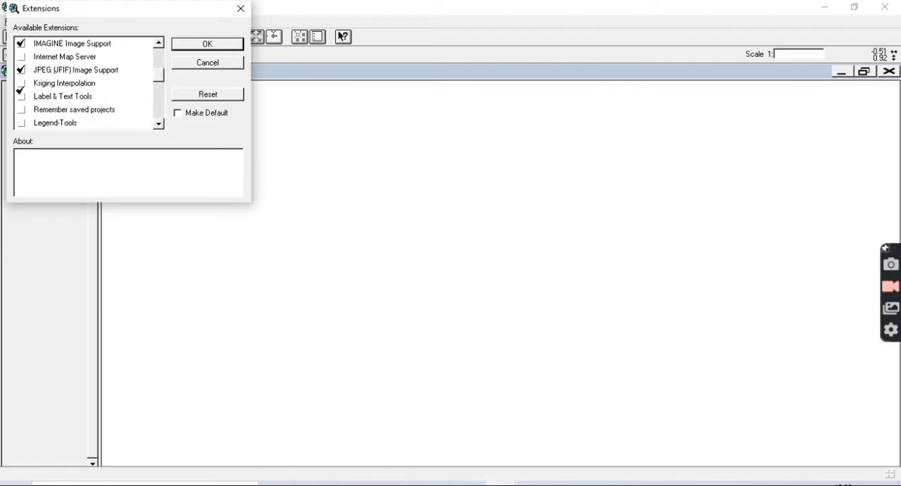
click(21, 122)
click(158, 124)
click(157, 125)
click(22, 109)
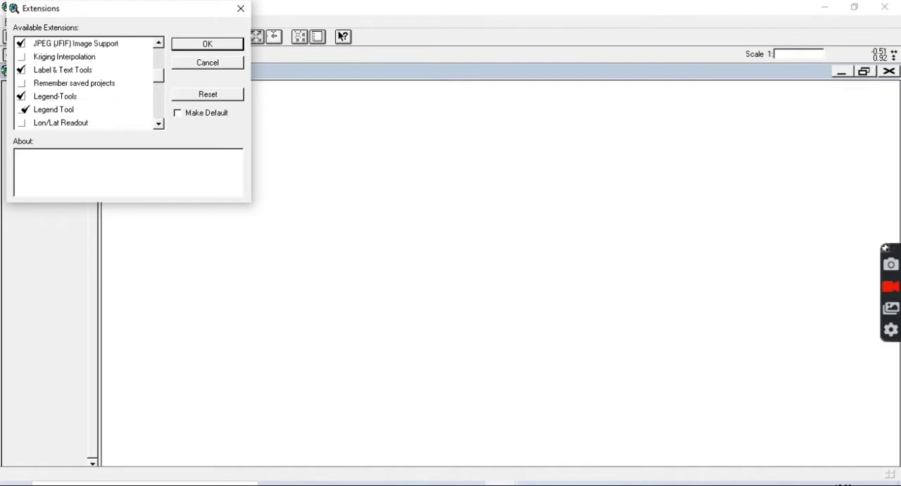
Enable the Neatline extension further down the list of available extensions
click(158, 125)
click(158, 125)
click(159, 125)
click(159, 124)
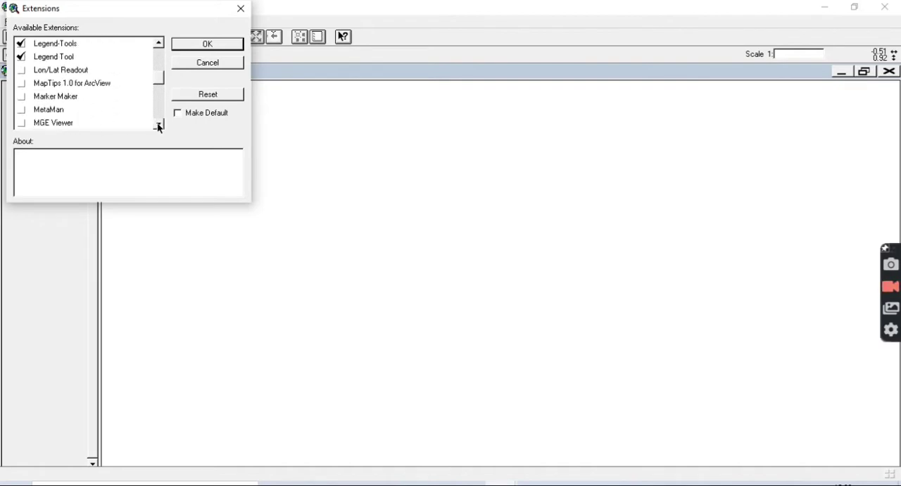
click(158, 125)
click(159, 125)
click(159, 125)
click(159, 125)
click(159, 124)
click(158, 125)
click(159, 125)
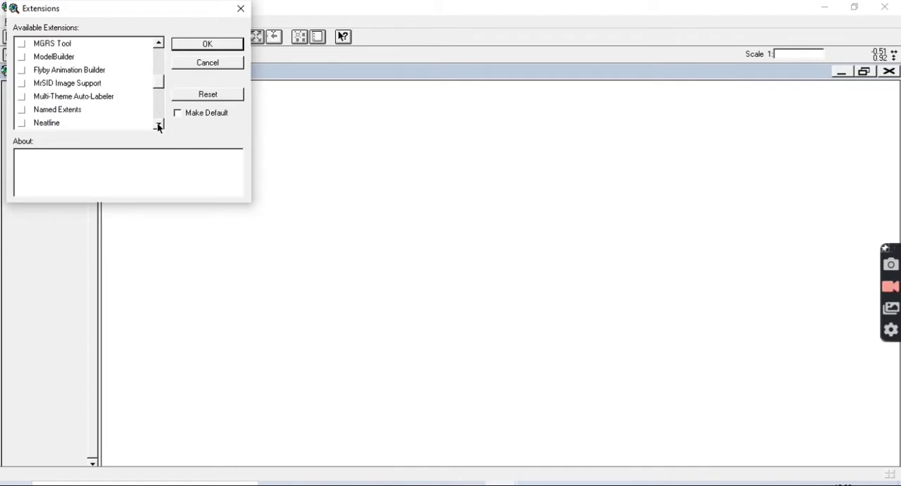
click(158, 125)
click(22, 110)
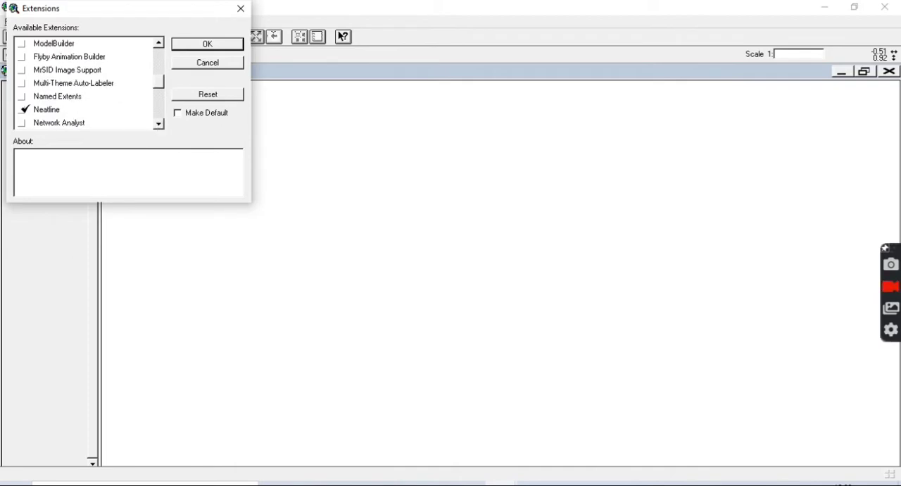
Enable the Spatial Analyst extension in the list of available extensions
click(159, 124)
click(158, 125)
click(159, 125)
click(159, 125)
click(159, 124)
click(159, 125)
click(159, 125)
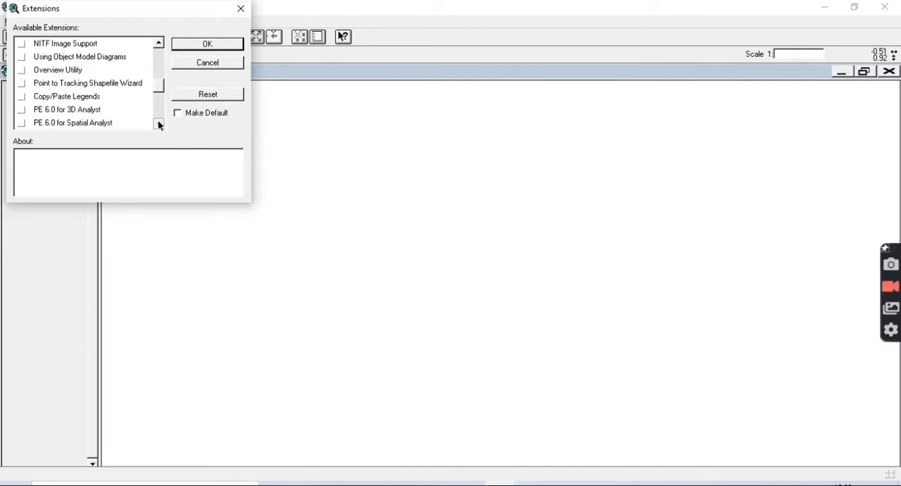
click(159, 124)
click(158, 125)
click(159, 125)
click(158, 124)
click(158, 125)
click(158, 124)
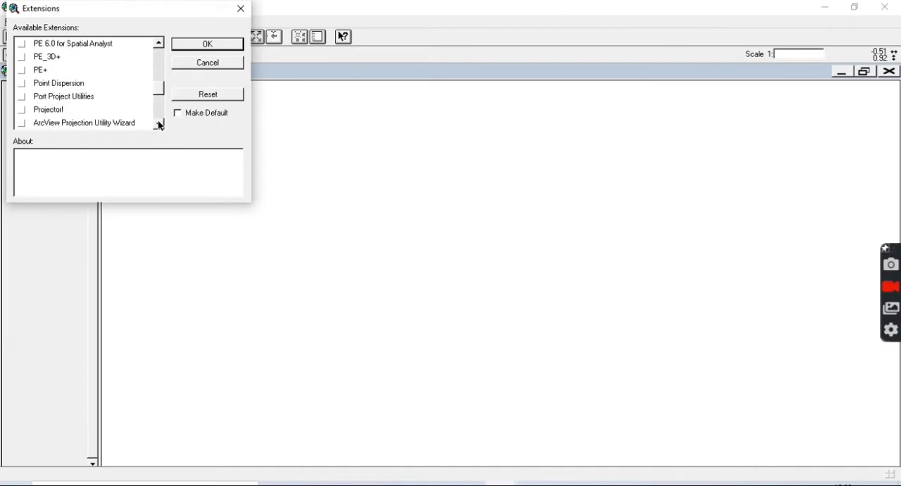
click(159, 124)
click(159, 125)
click(159, 125)
click(159, 125)
click(159, 125)
click(158, 125)
click(159, 125)
click(159, 124)
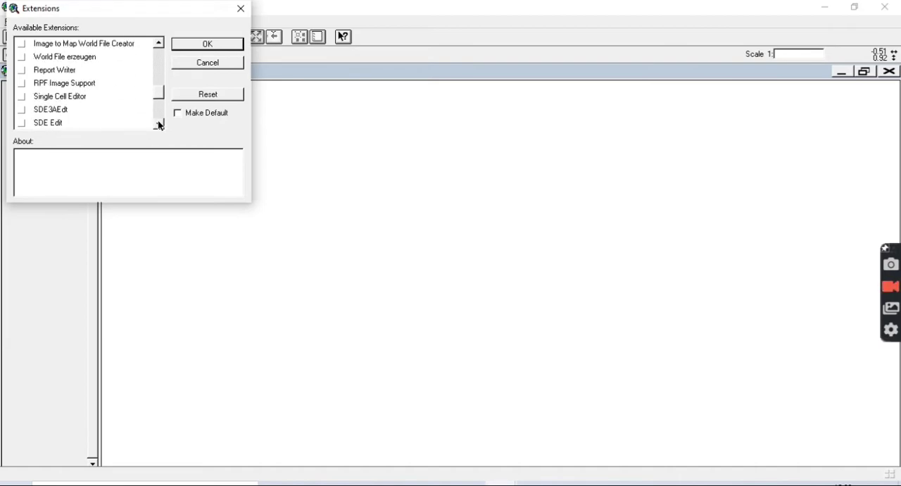
click(159, 124)
click(159, 125)
double_click(158, 125)
double_click(158, 125)
double_click(158, 125)
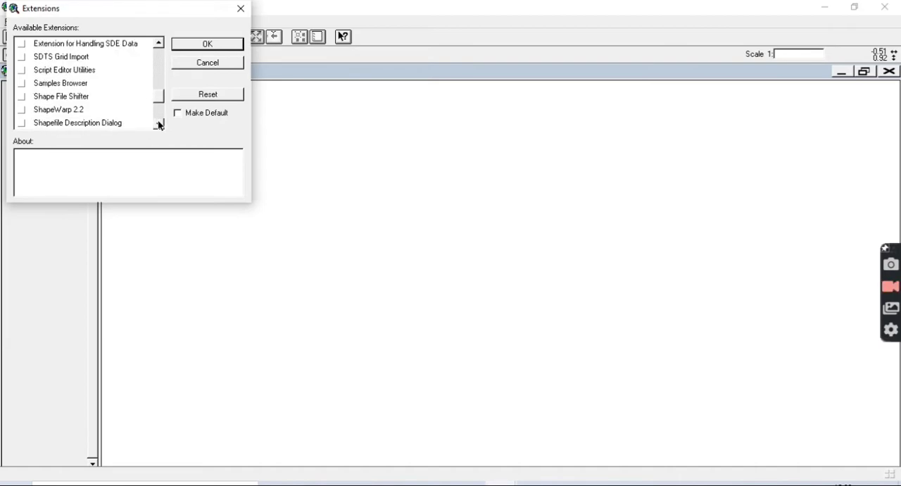
double_click(158, 125)
click(158, 125)
click(159, 125)
double_click(158, 125)
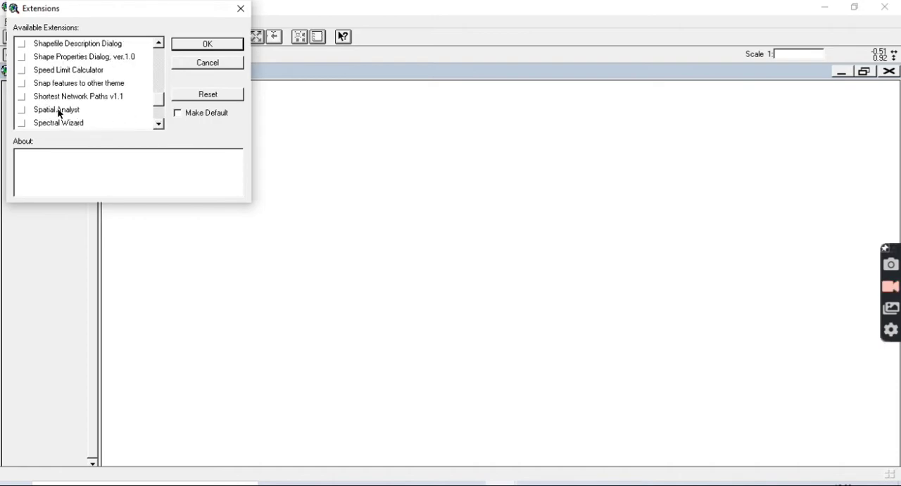
click(23, 110)
Enable TIFF 6.0 Image Support and load all the selected extensions
click(157, 125)
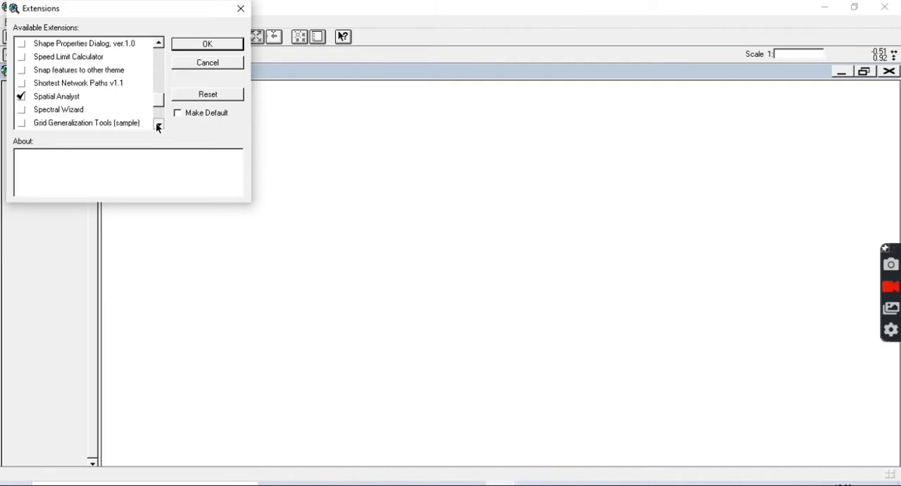
double_click(158, 125)
double_click(158, 124)
double_click(158, 124)
click(158, 125)
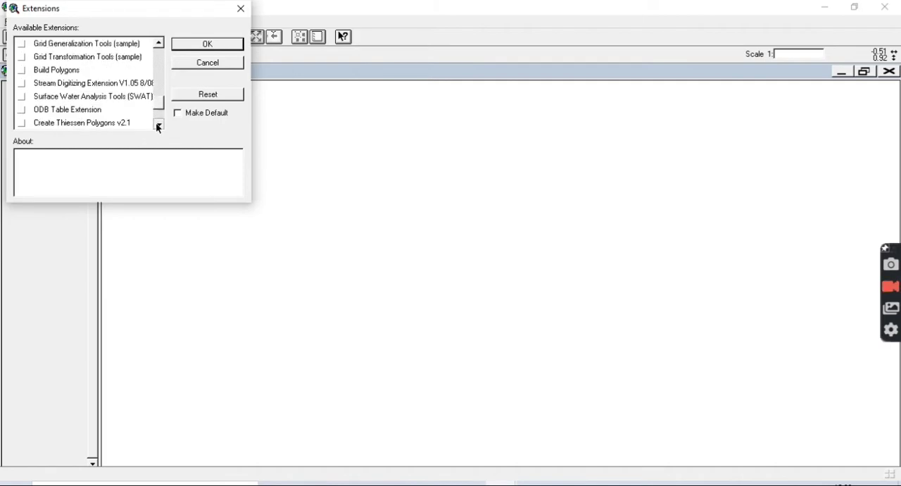
click(157, 124)
click(157, 125)
click(23, 109)
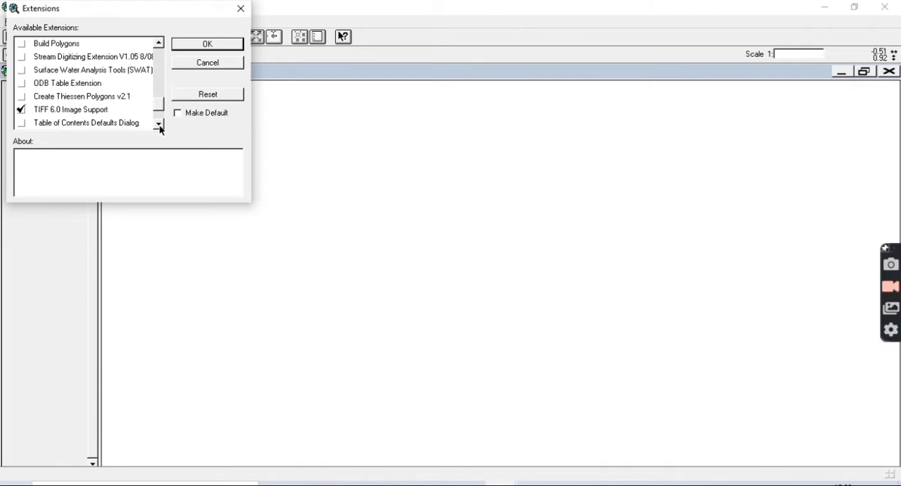
click(204, 45)
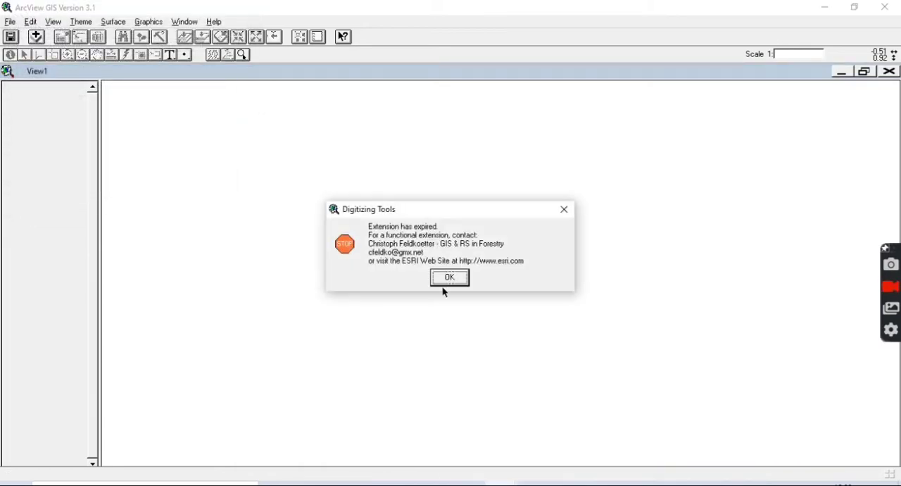
Dismiss the extension-loading messages, the IASrc.dll file prompt and the Legend-Tools window, and maximize the View1 window
click(564, 210)
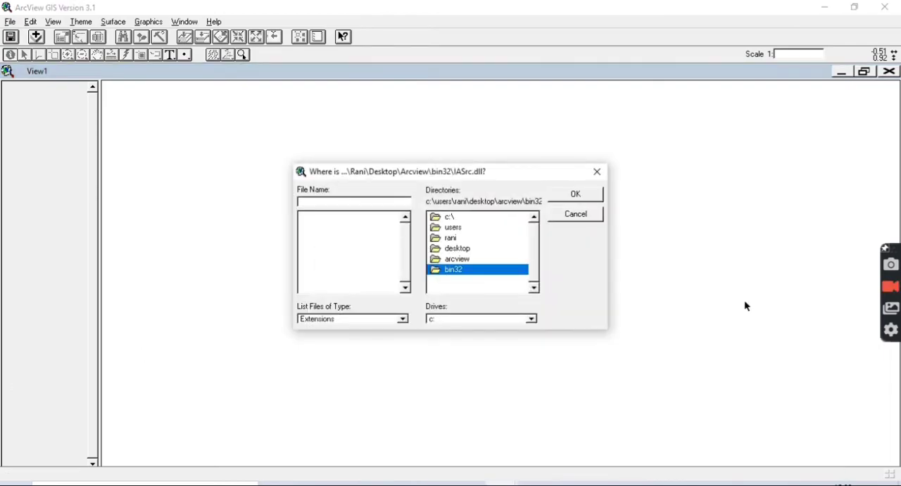
click(596, 172)
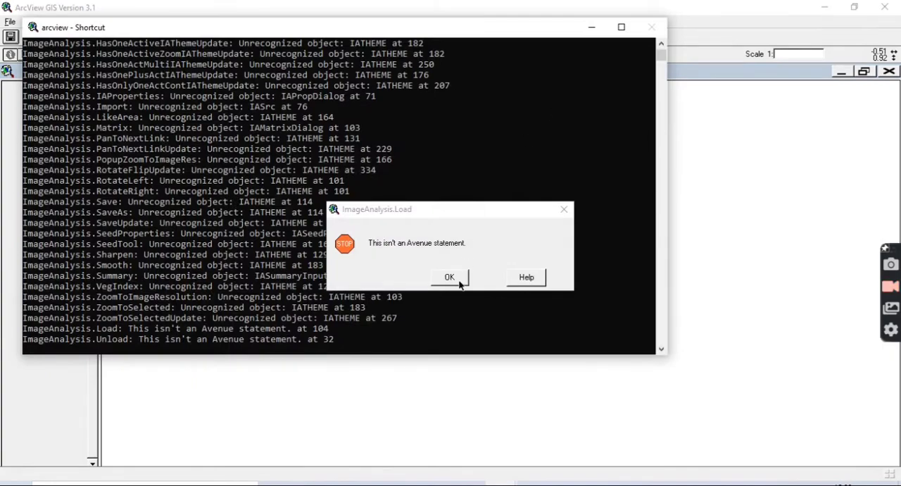
click(453, 280)
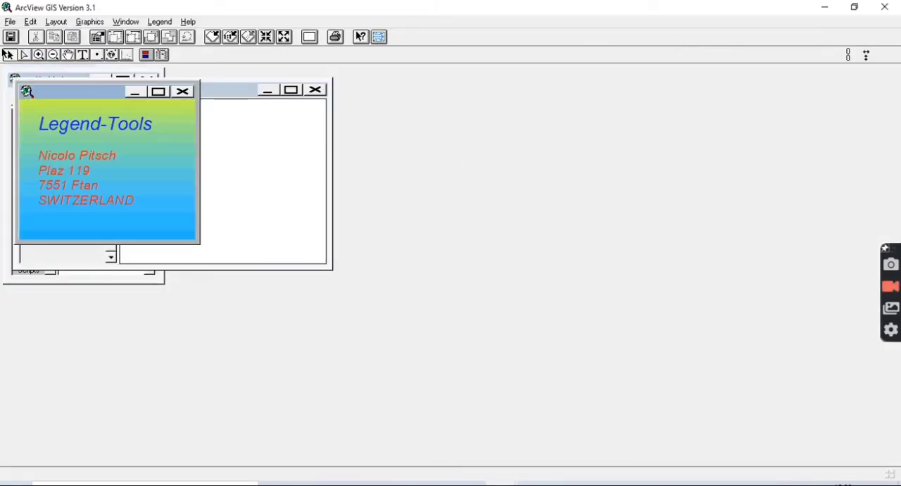
click(190, 96)
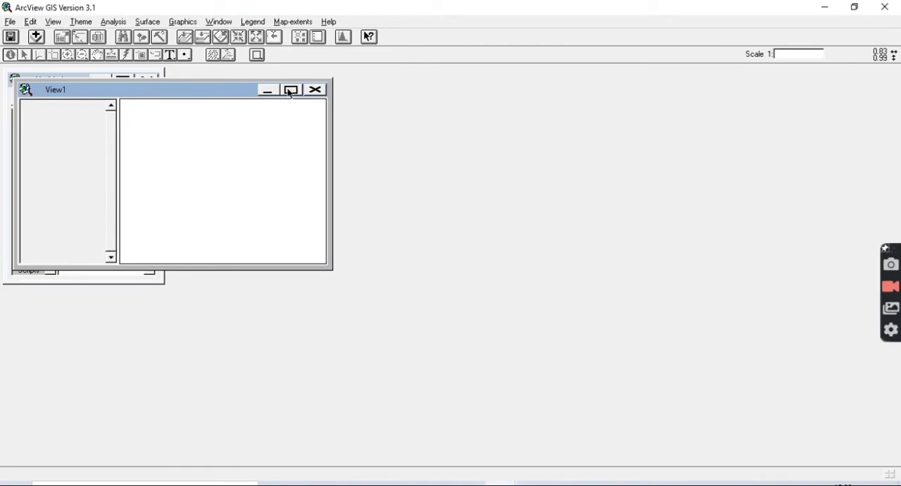
click(292, 90)
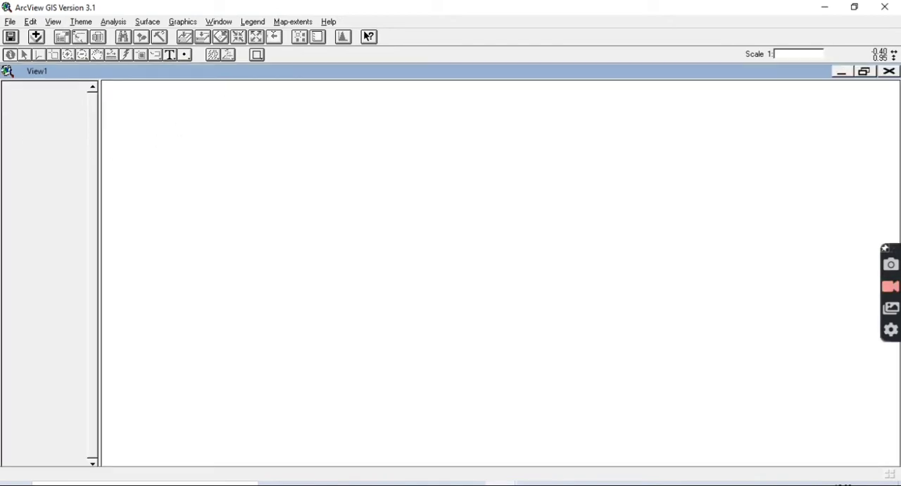
Reopen the list of available extensions, check which ones are enabled, and accept the selection
click(11, 22)
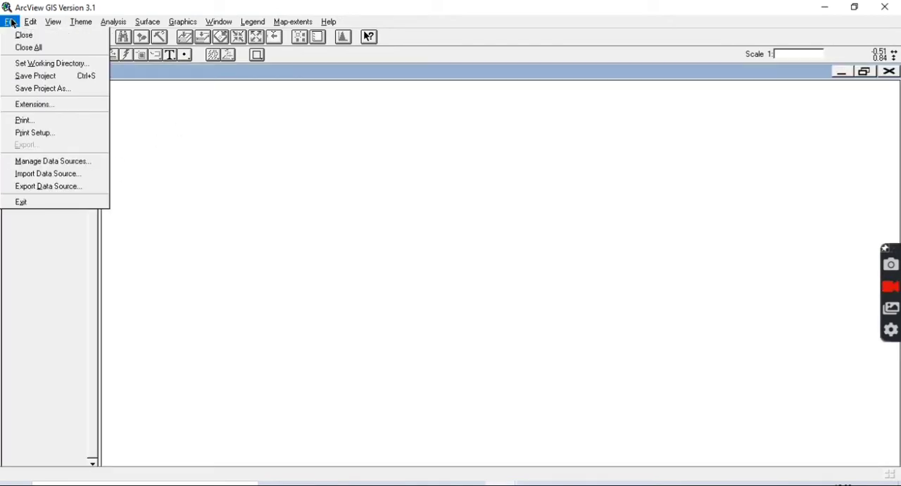
click(34, 106)
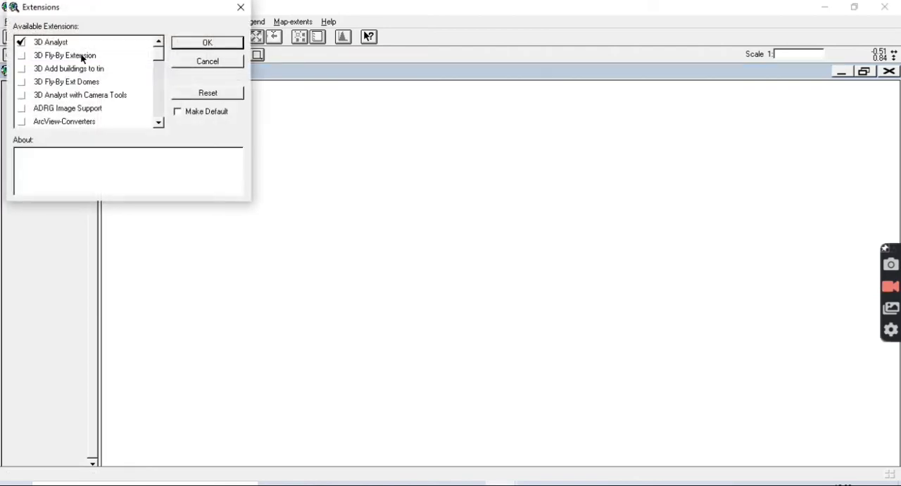
click(160, 123)
click(160, 123)
click(159, 124)
click(159, 123)
click(160, 124)
click(160, 123)
click(159, 123)
click(159, 123)
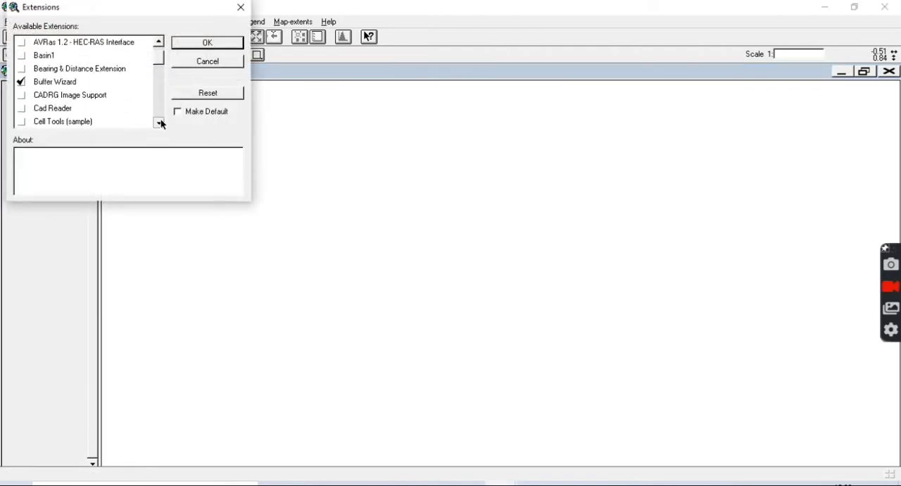
click(159, 123)
click(159, 124)
click(159, 123)
click(207, 42)
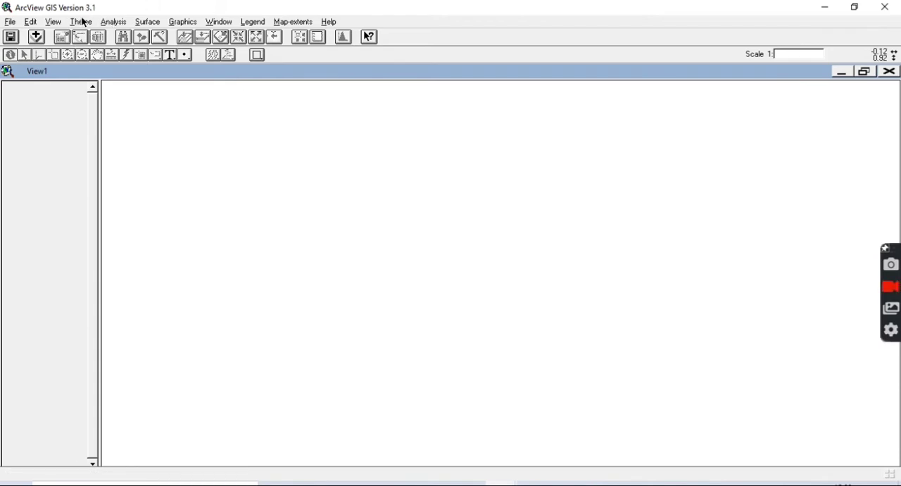
Start adding an image theme to View1, with Image Data Source as the type, from the folder gis works - 5th sem on drive d
click(54, 22)
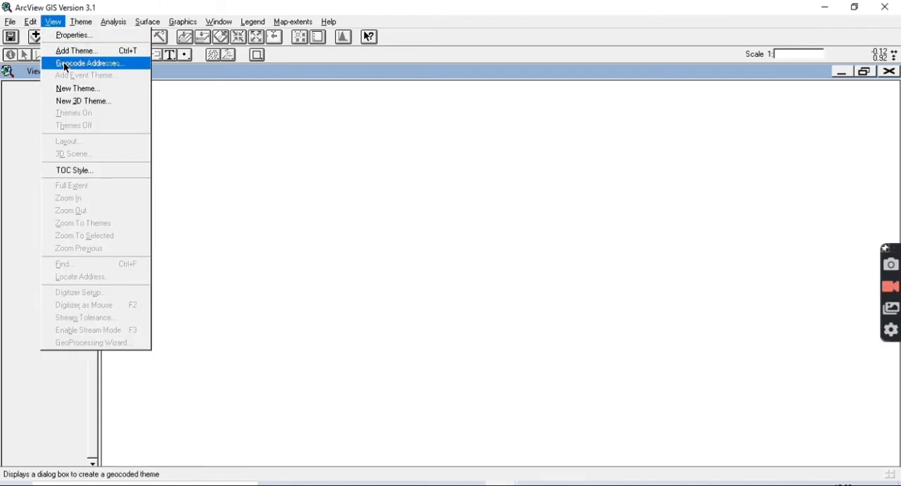
click(70, 52)
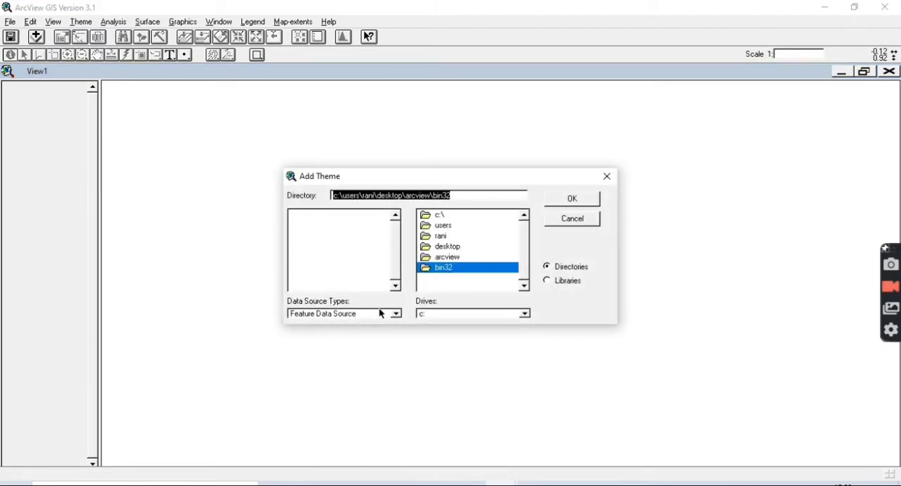
click(381, 314)
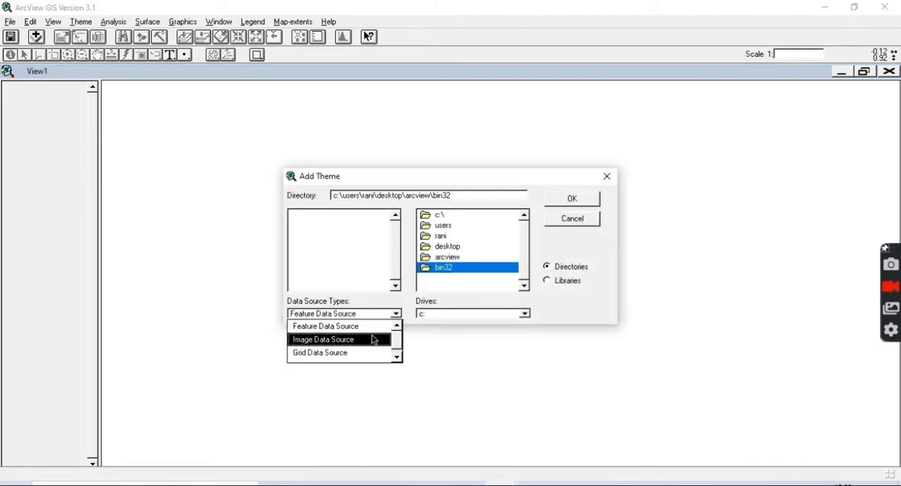
click(373, 339)
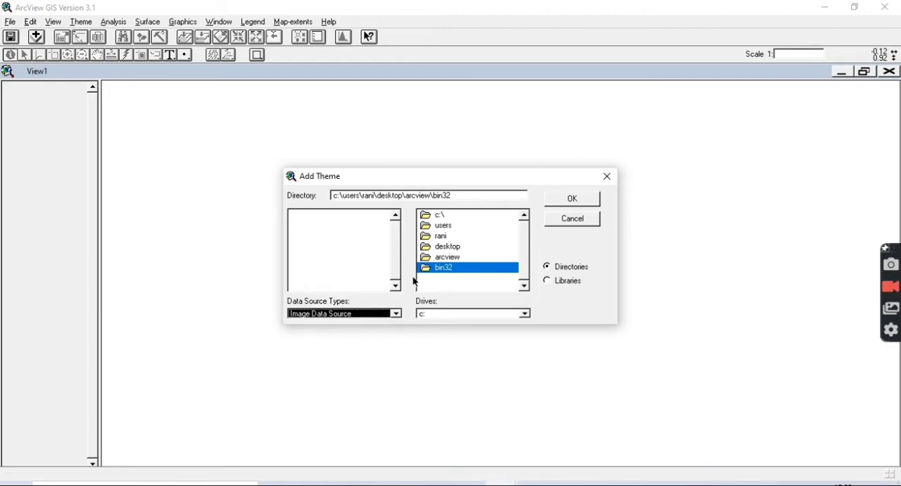
click(444, 314)
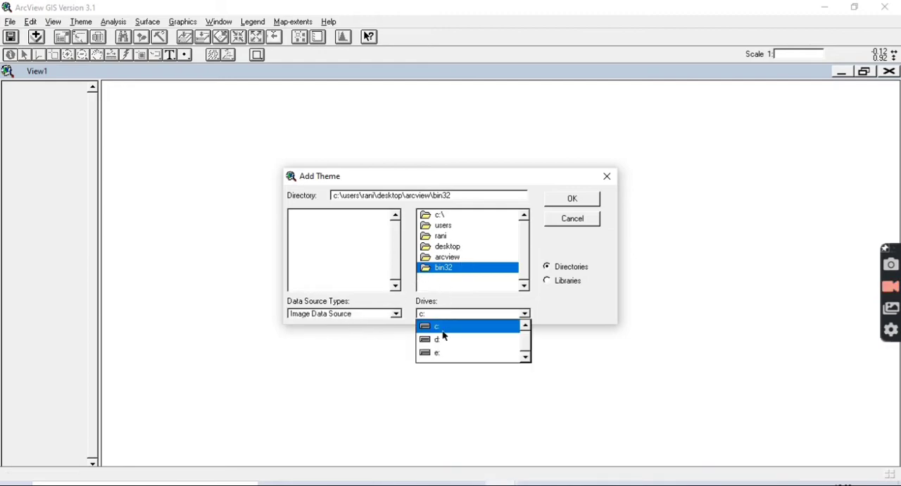
click(444, 339)
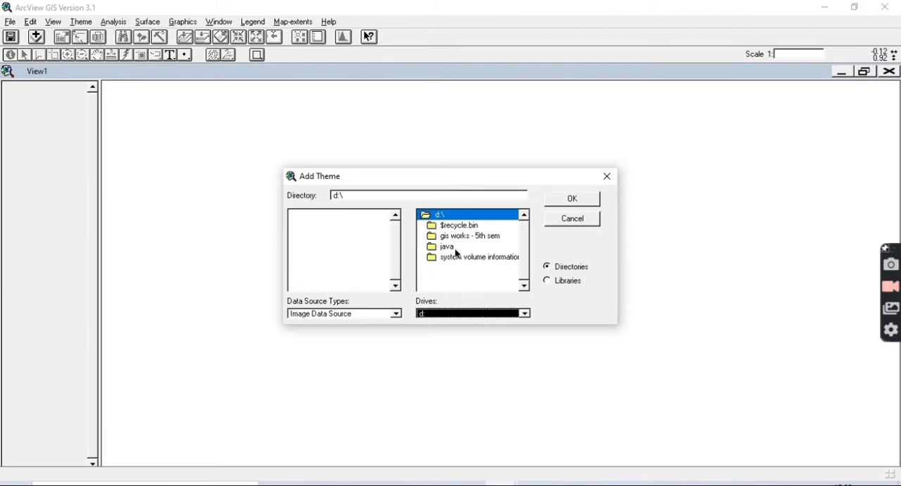
double_click(459, 236)
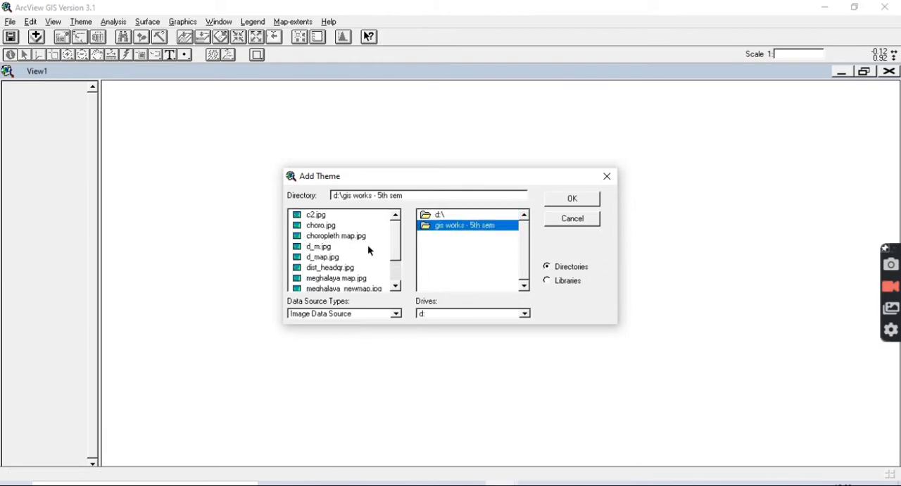
Add the uttarakhand_modified map image to View1 and turn on its display
click(396, 285)
click(396, 286)
click(396, 287)
click(396, 287)
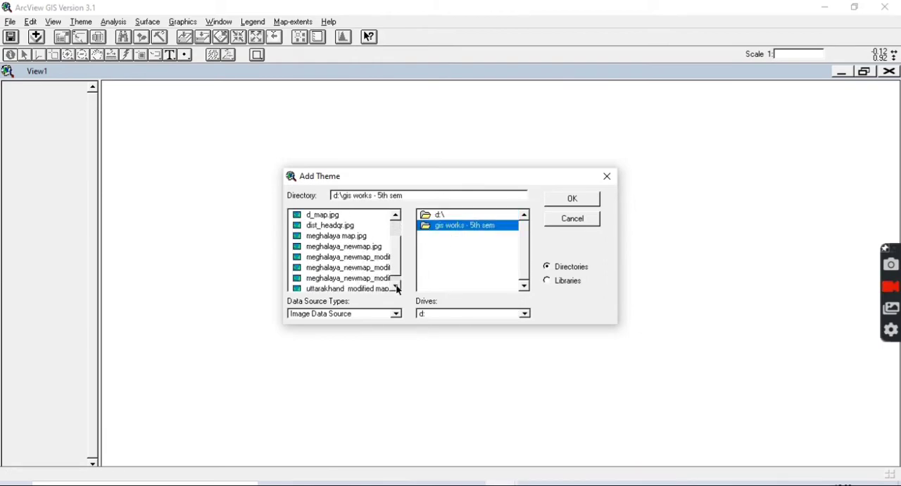
click(396, 287)
click(365, 279)
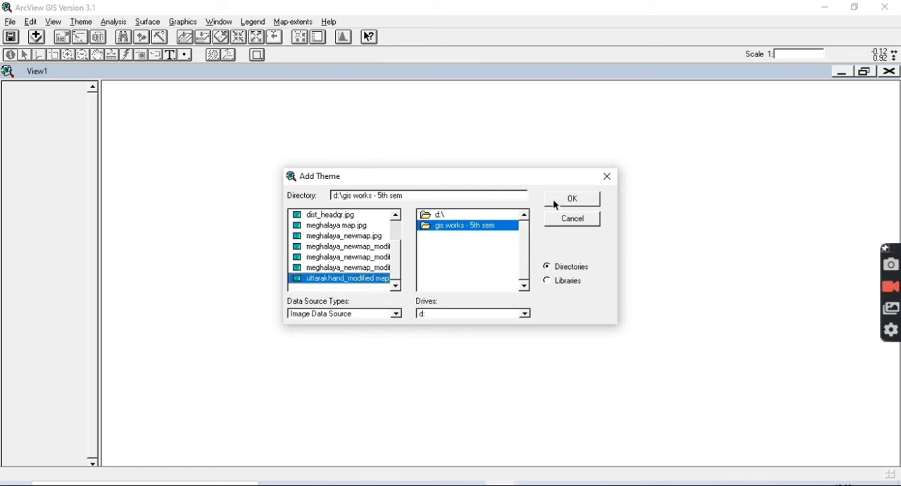
click(575, 199)
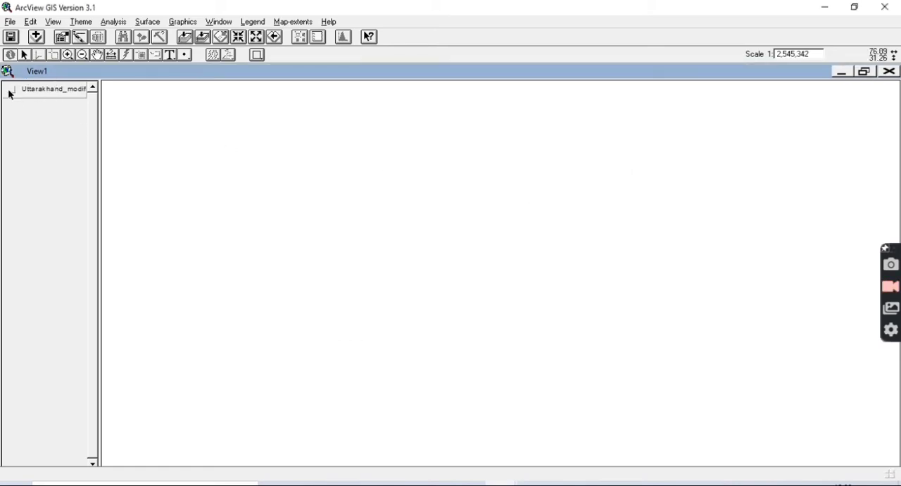
click(10, 90)
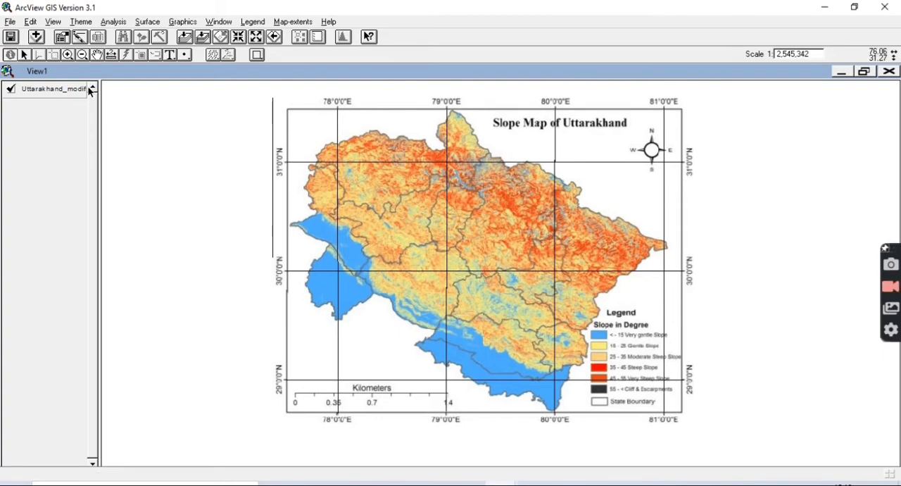
Create a new theme with the Polygon feature type and proceed to saving it
click(79, 24)
click(50, 20)
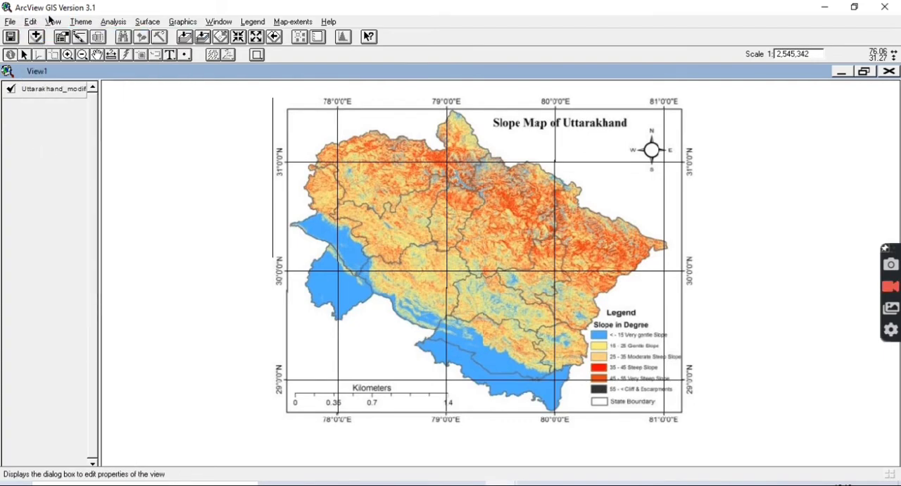
click(52, 21)
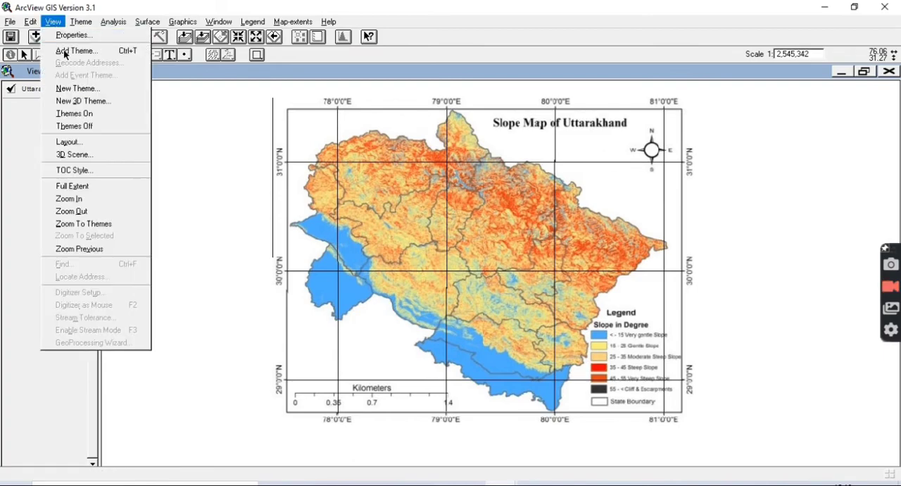
click(77, 89)
click(475, 274)
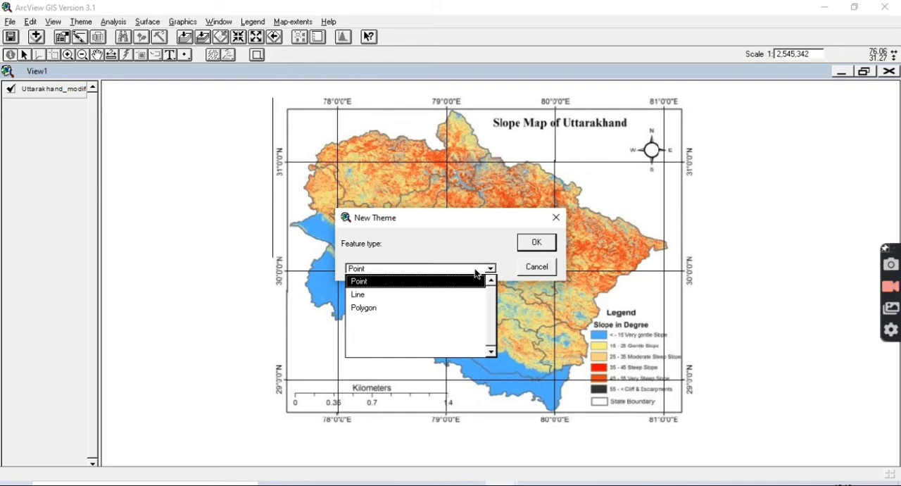
click(460, 311)
click(538, 244)
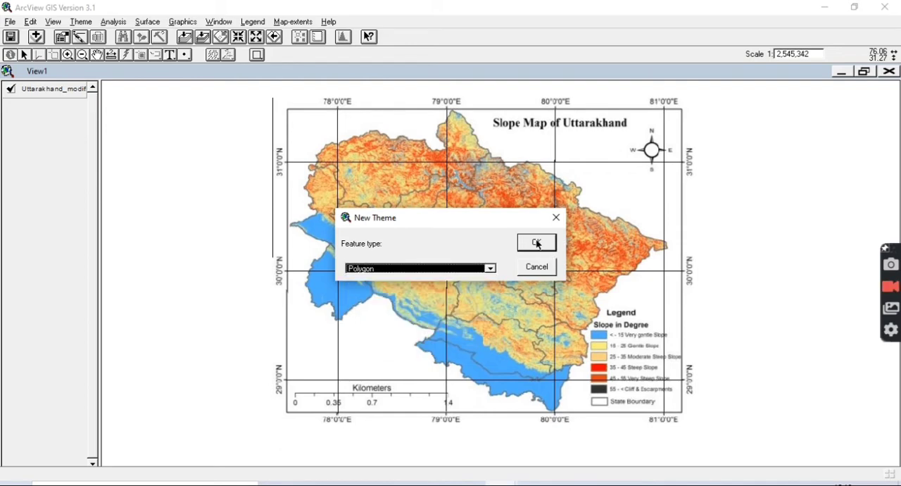
click(538, 244)
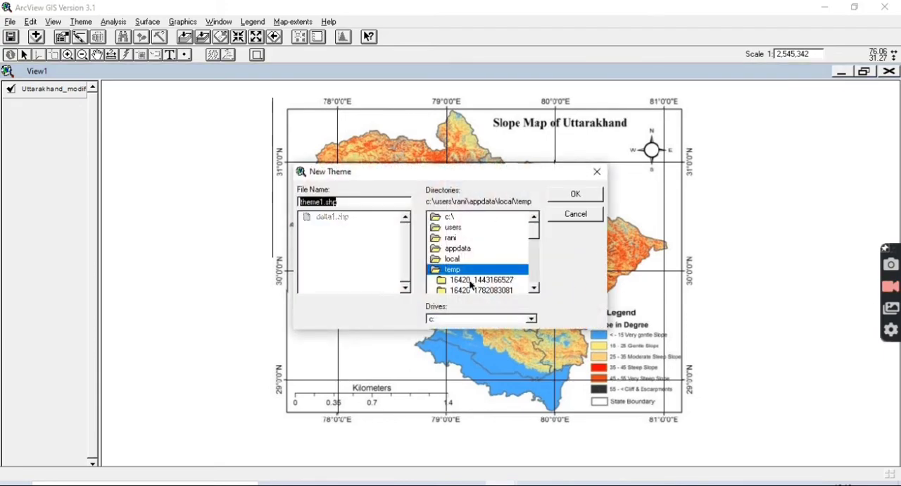
Save the new polygon theme as ut_.shp on drive d
click(458, 321)
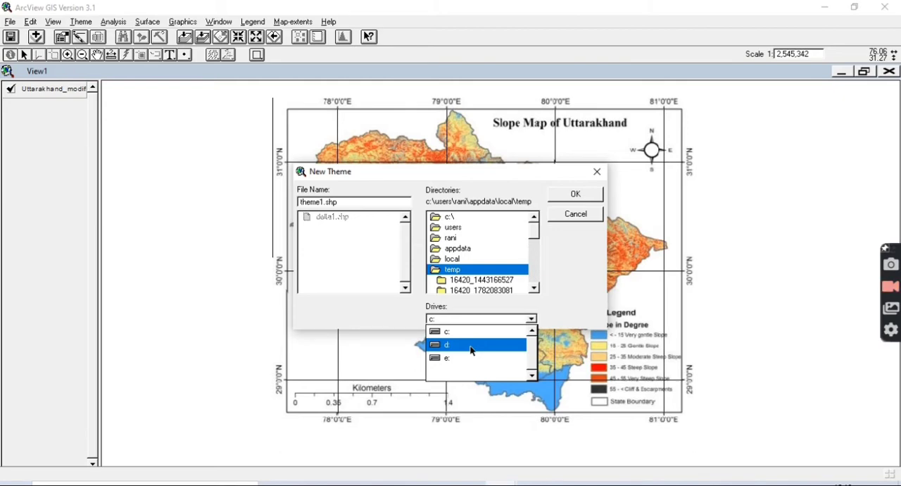
click(472, 346)
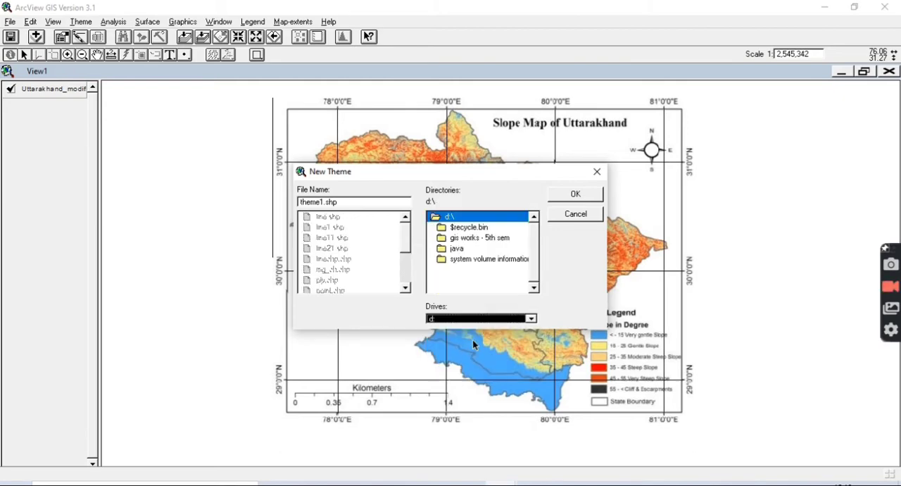
click(493, 239)
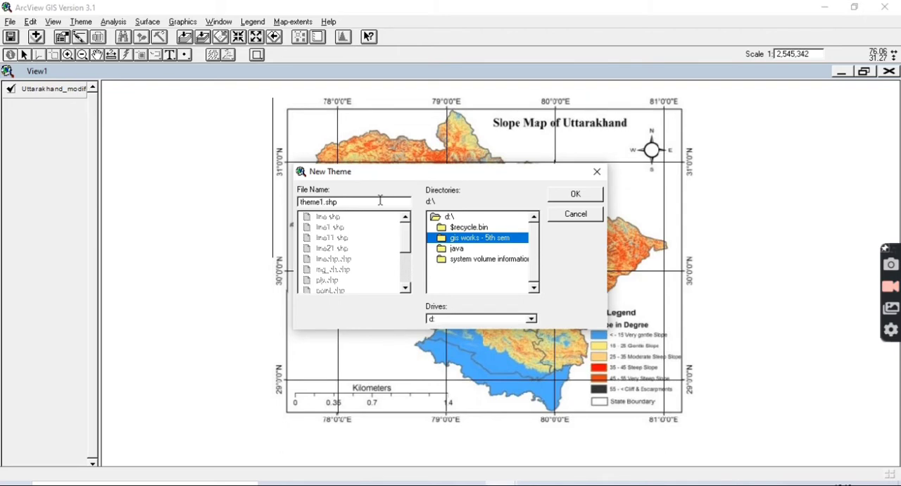
key(BackSpace)
key(BackSpace)
key(BackSpace)
key(BackSpace)
key(BackSpace)
key(BackSpace)
text(ul)
click(576, 195)
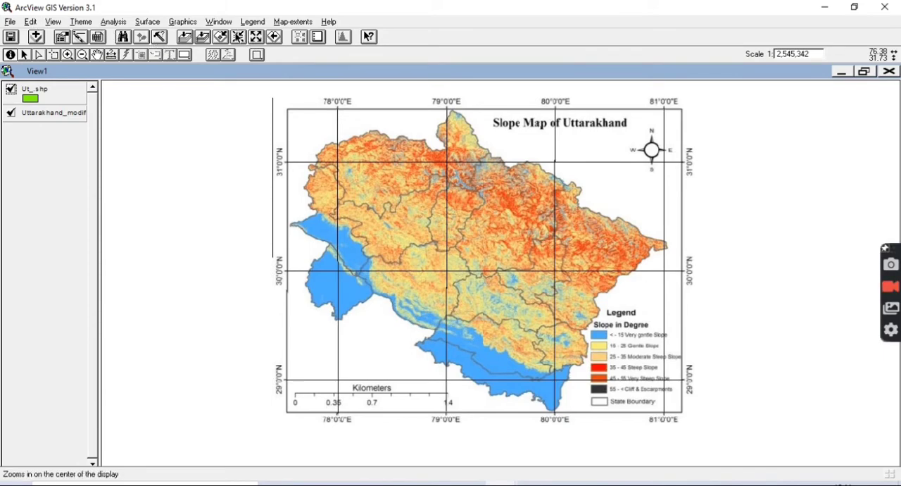
Start a polygon at the eastern corner of the southernmost blue district and trace its east boundary down toward the tip near 80°0'0"E
click(239, 37)
click(239, 36)
click(239, 37)
click(239, 36)
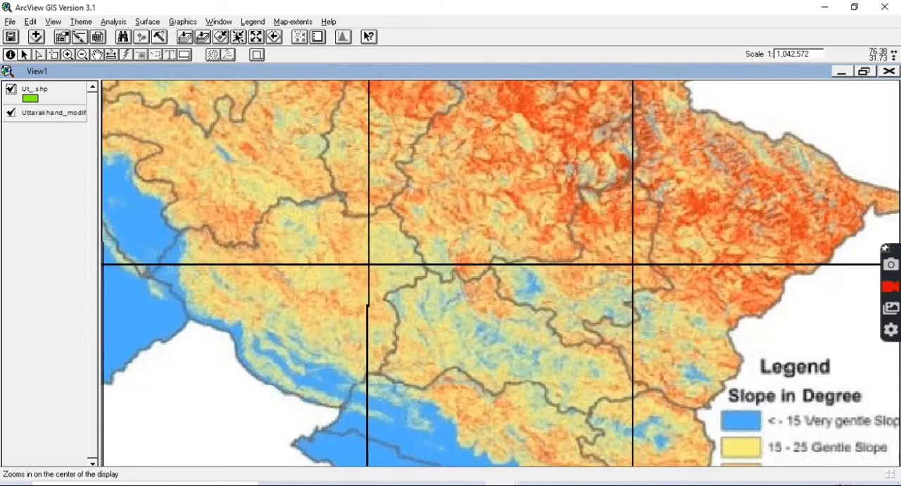
click(97, 58)
drag(284, 277, 359, 193)
drag(412, 321, 393, 240)
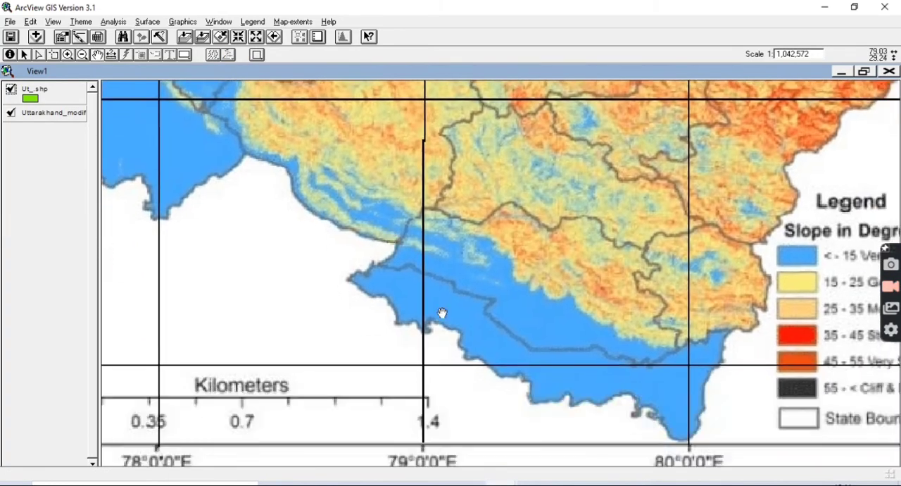
drag(442, 312, 384, 245)
drag(518, 280, 401, 243)
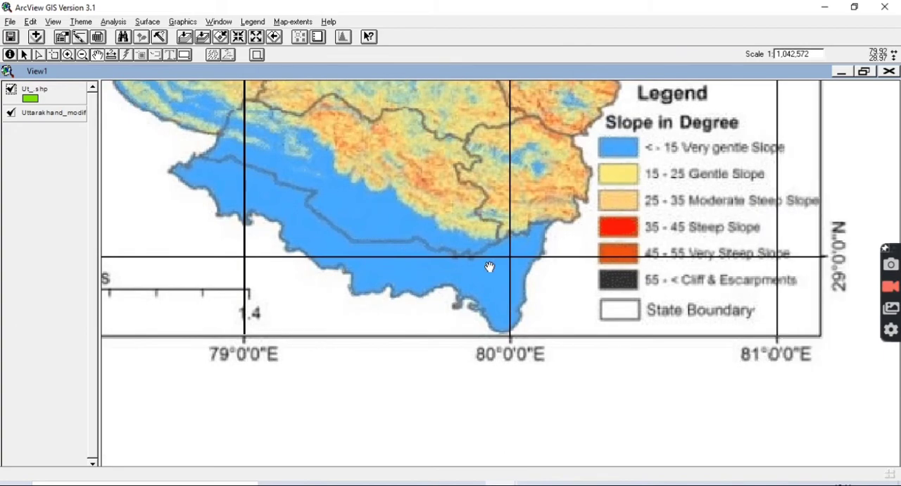
drag(490, 267, 493, 227)
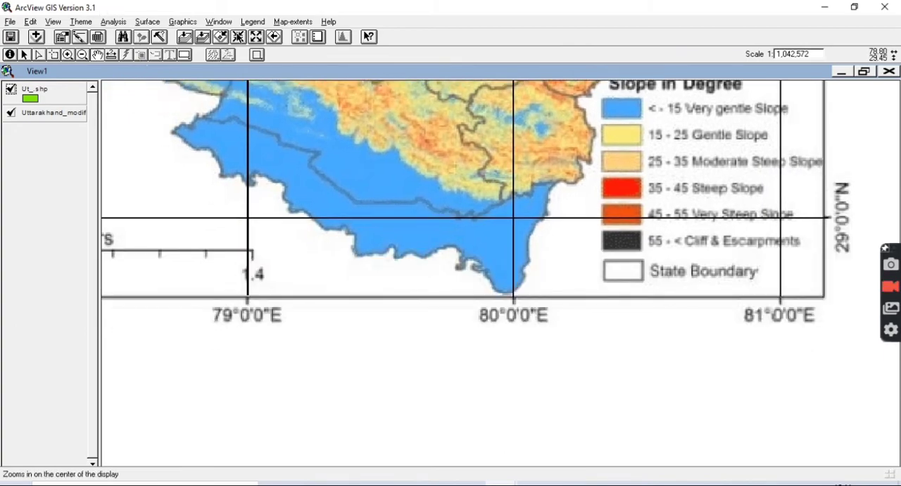
click(239, 38)
drag(410, 188, 483, 246)
drag(401, 221, 328, 189)
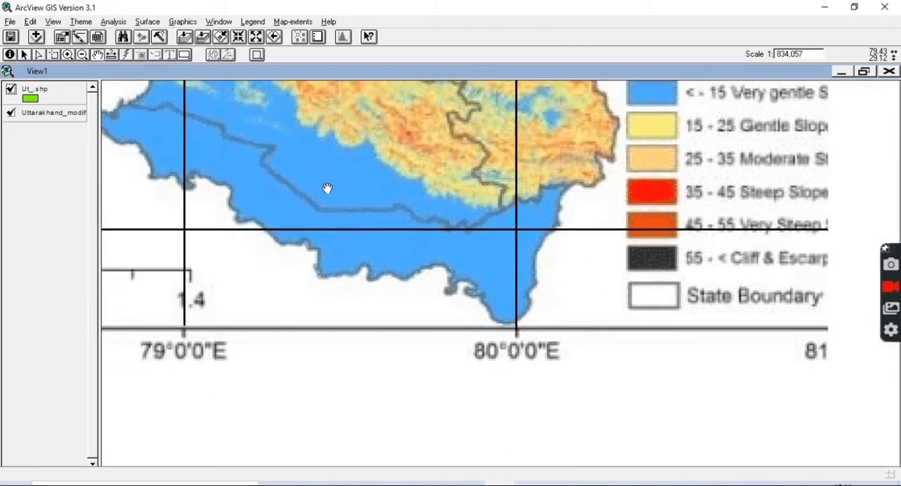
drag(478, 191, 458, 286)
click(238, 38)
click(238, 38)
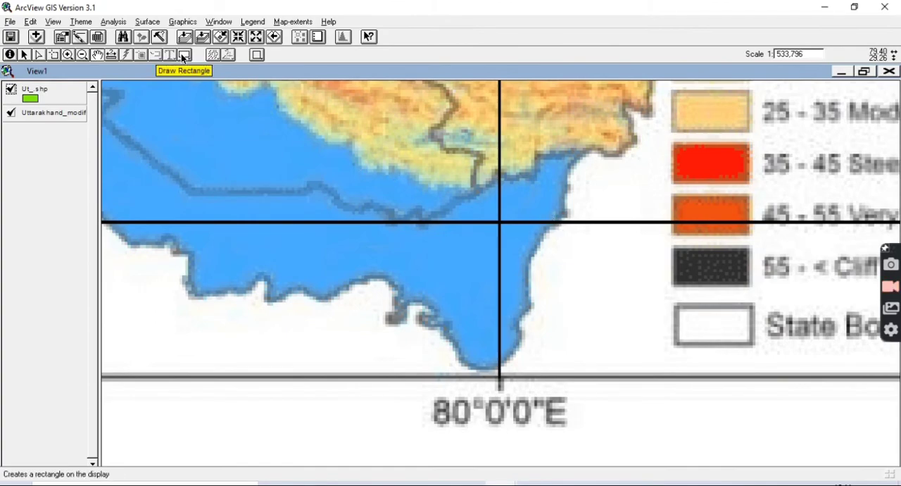
drag(181, 59, 186, 134)
click(186, 134)
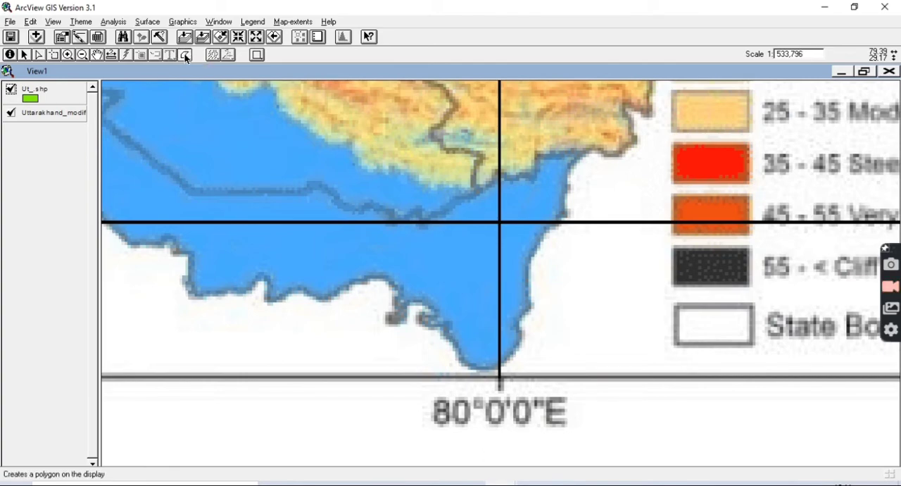
click(584, 152)
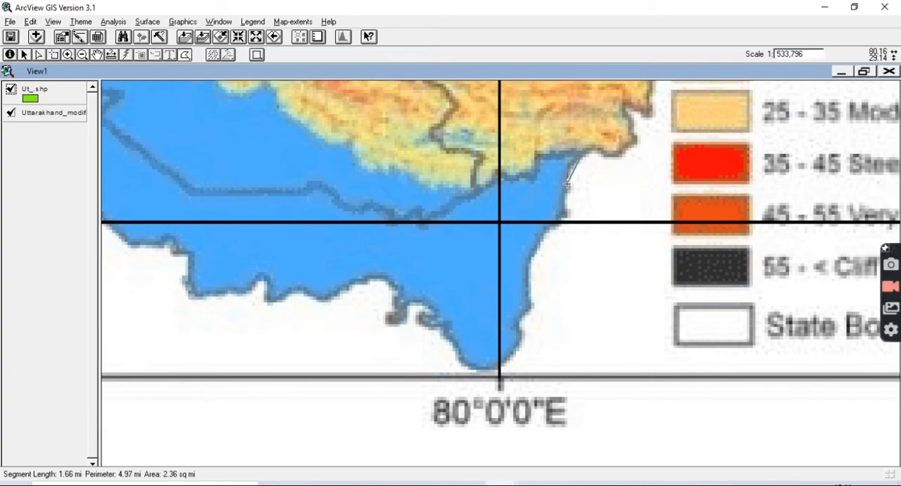
click(558, 218)
click(534, 246)
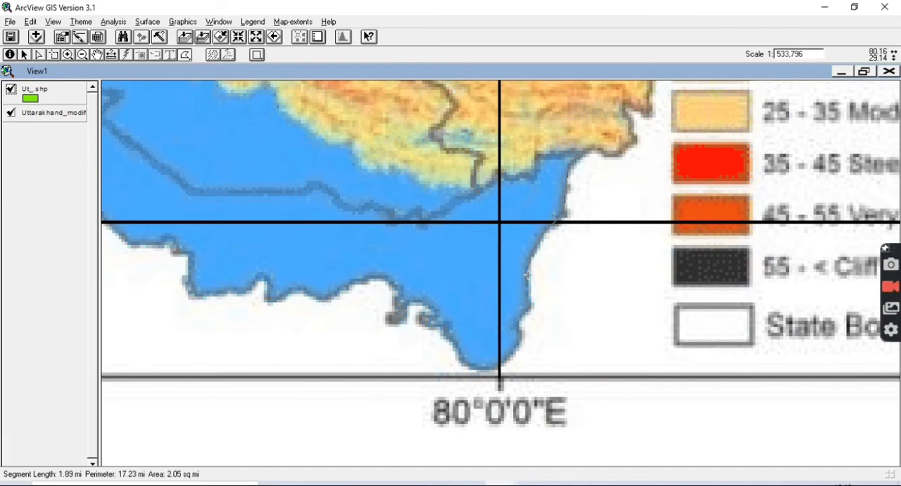
click(527, 276)
click(528, 306)
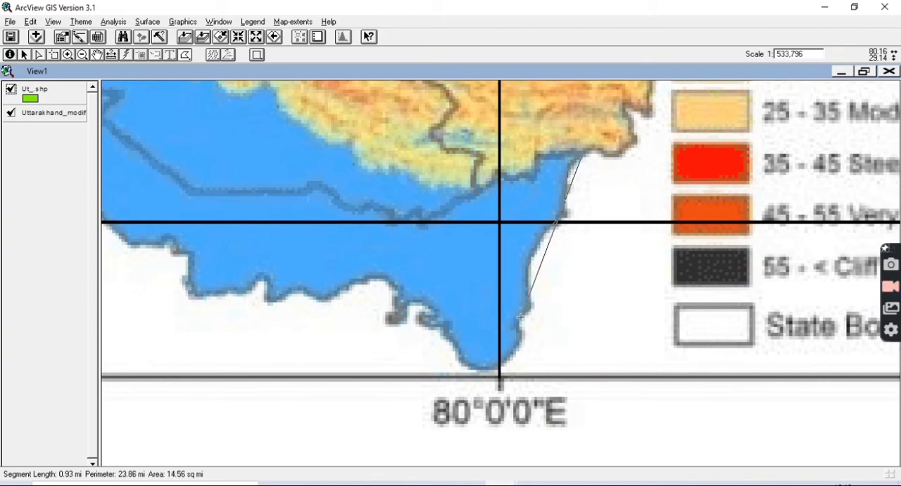
click(521, 318)
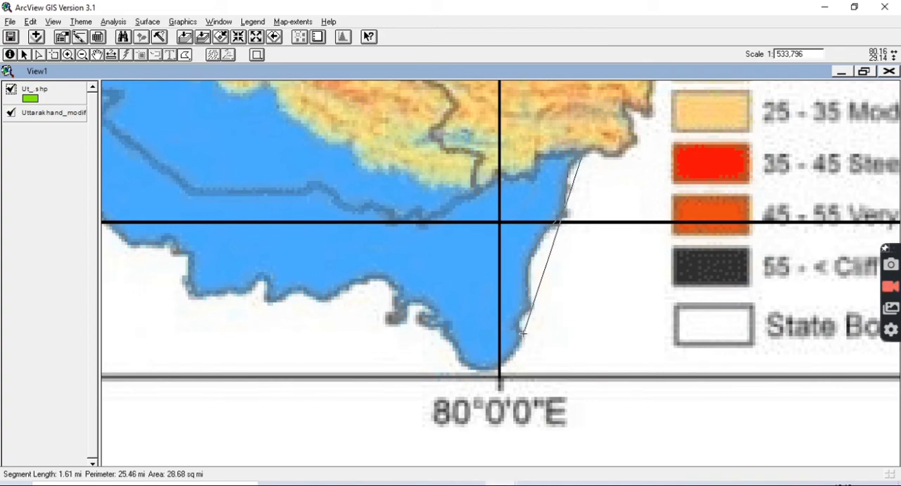
click(523, 332)
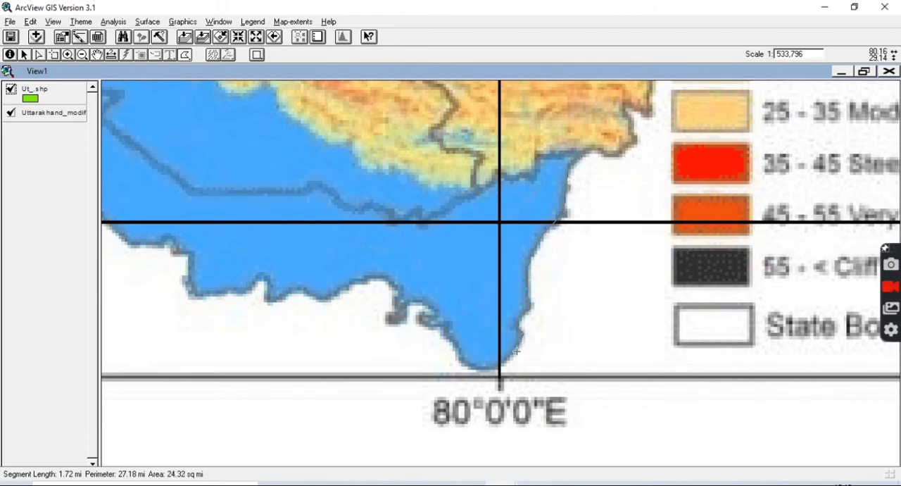
Delete the polygon's last point, then continue tracing from the southern tip around the small boundary notches just west of it
right_click(471, 343)
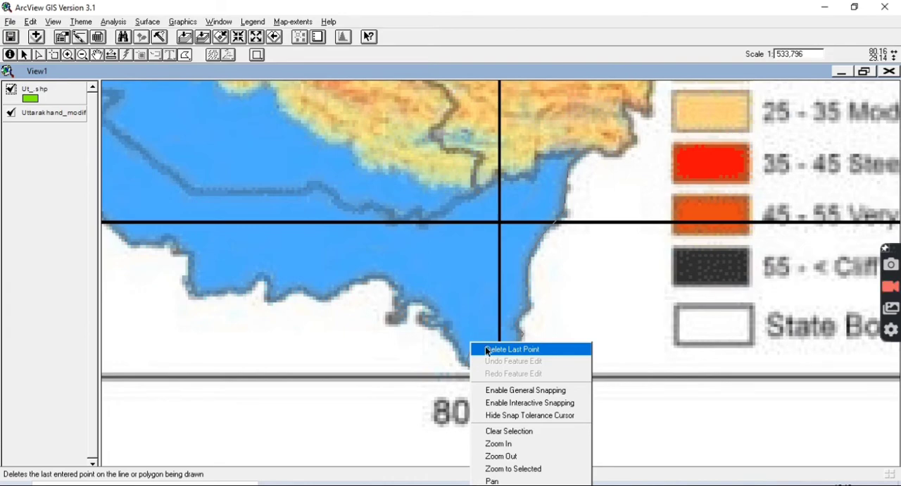
click(488, 350)
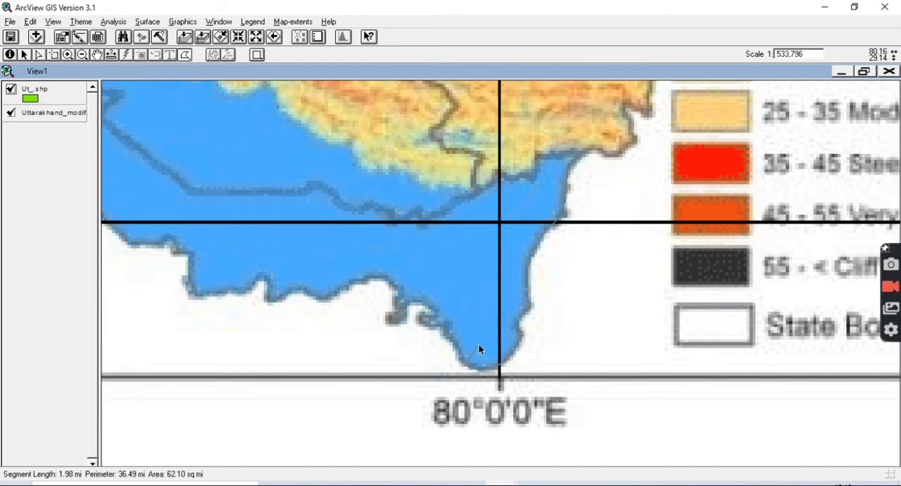
click(459, 353)
click(450, 338)
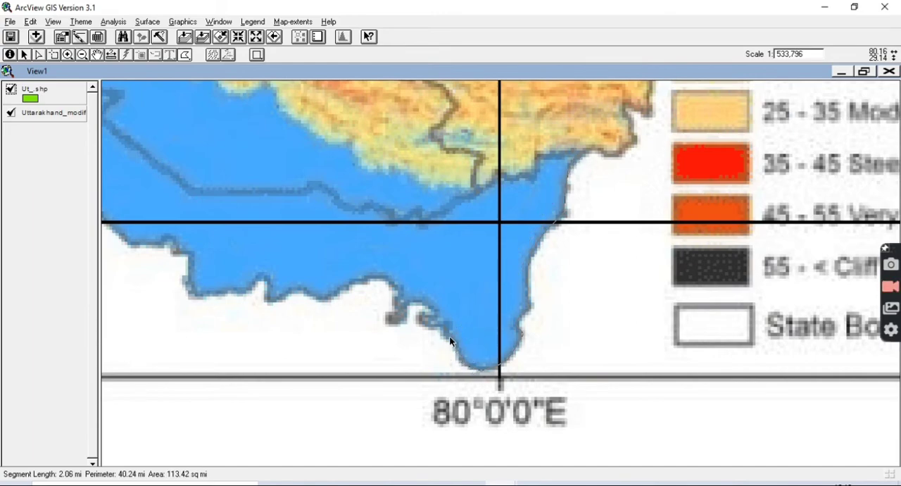
click(421, 325)
click(421, 326)
click(419, 312)
click(423, 314)
click(422, 307)
click(407, 305)
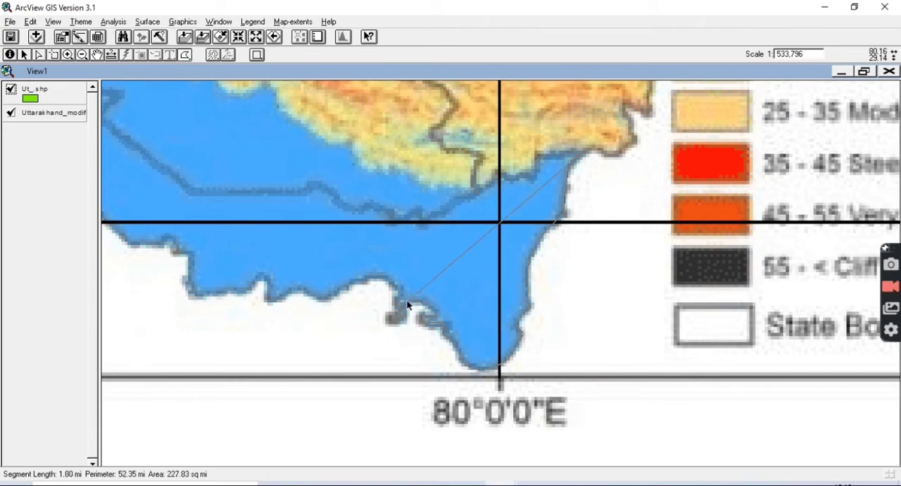
click(407, 305)
Trace the southern boundary westward past 79°0'0"E, around the district's western tip and onto its northern edge
click(354, 239)
click(227, 151)
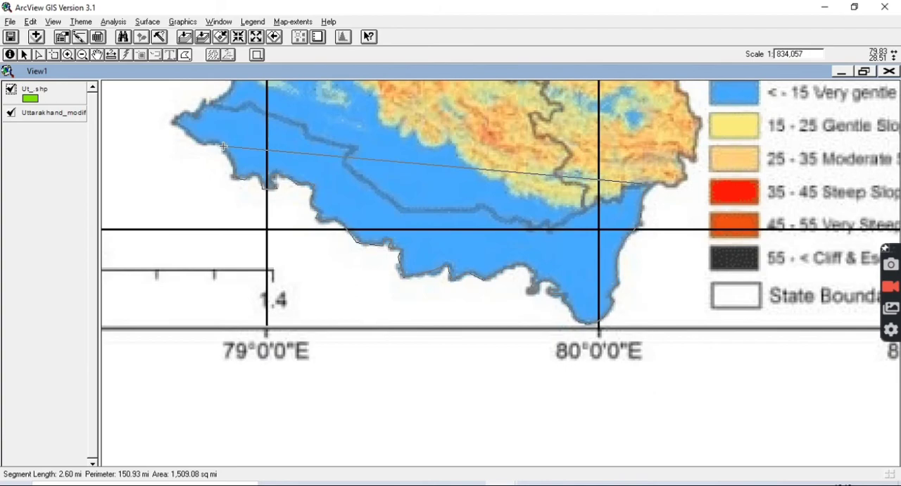
click(219, 145)
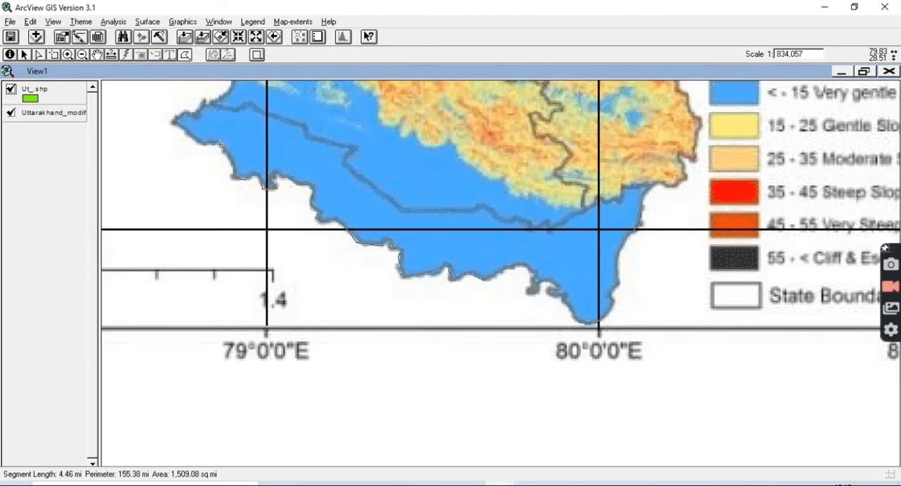
click(201, 142)
click(186, 134)
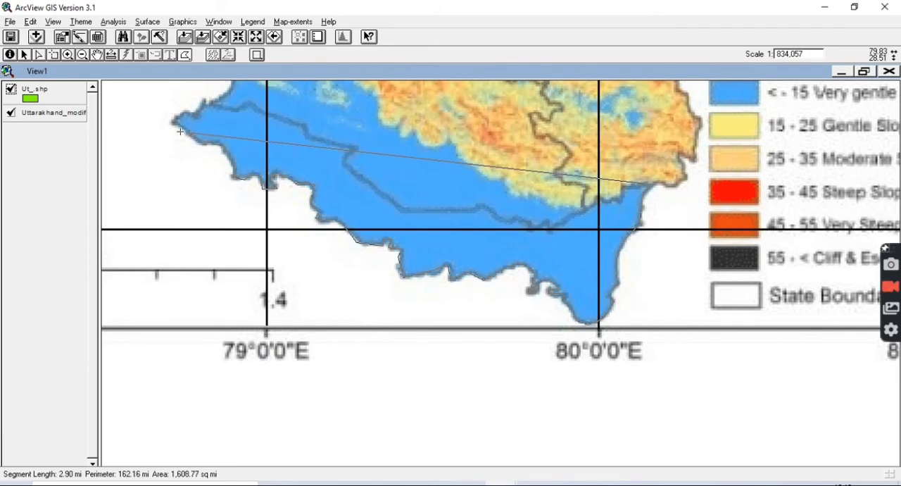
click(177, 129)
click(171, 122)
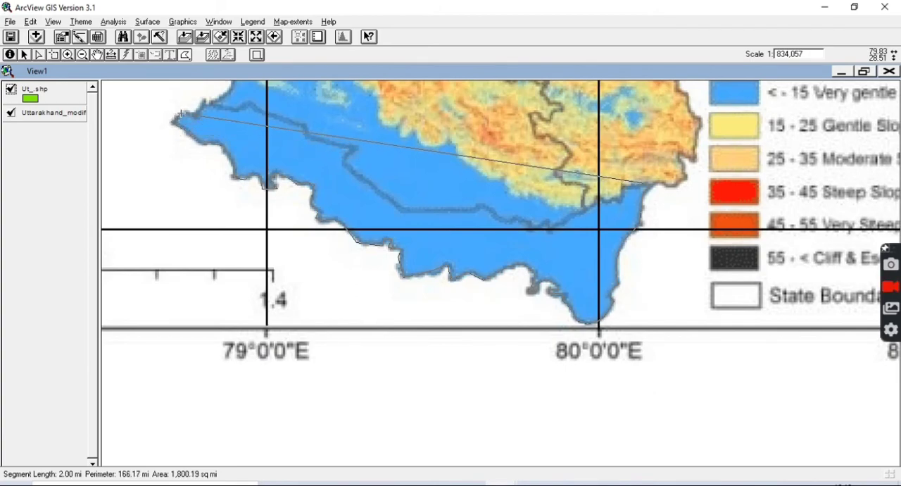
click(181, 113)
click(198, 108)
click(203, 104)
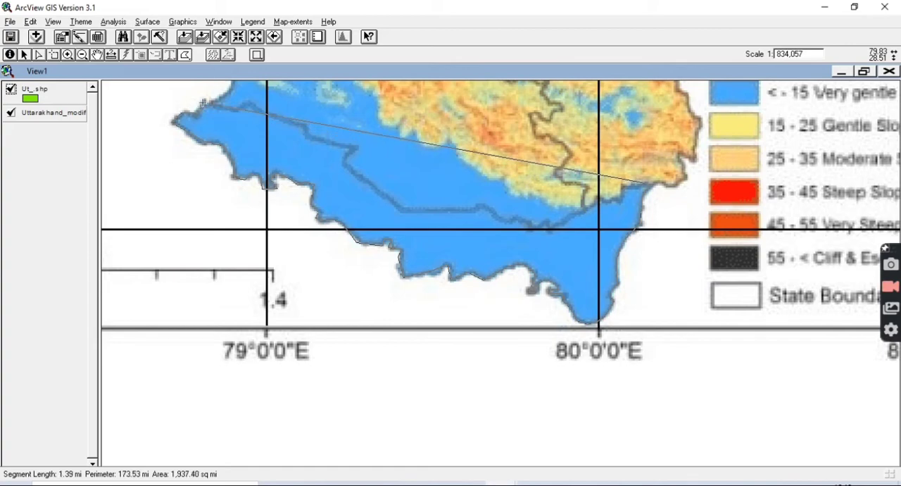
click(204, 104)
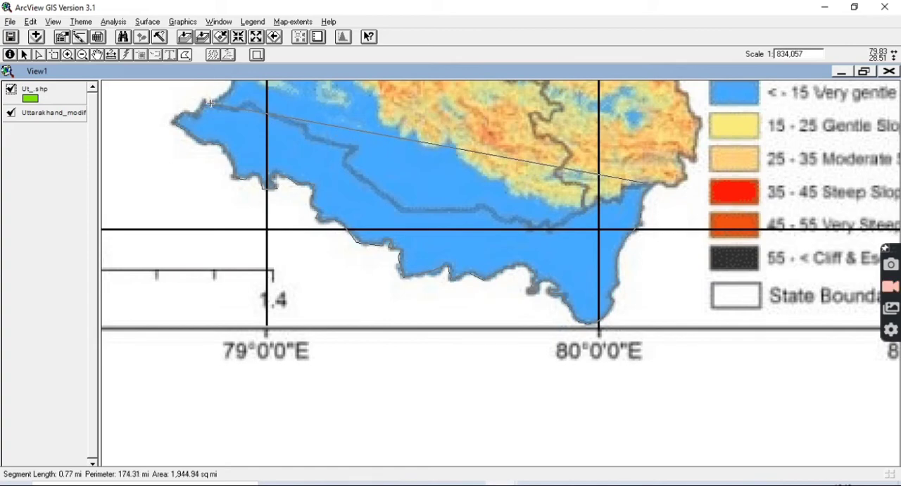
Continue the polygon along the district's northern border and close it at the eastern corner
right_click(210, 103)
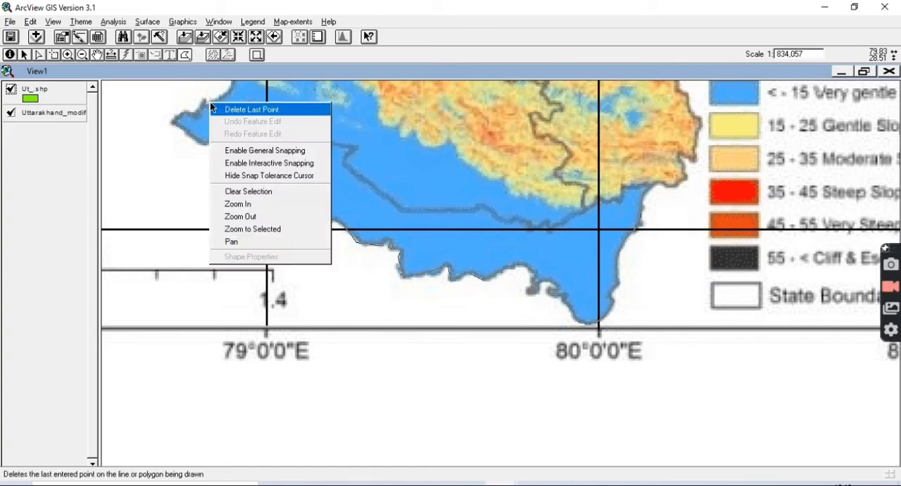
click(235, 241)
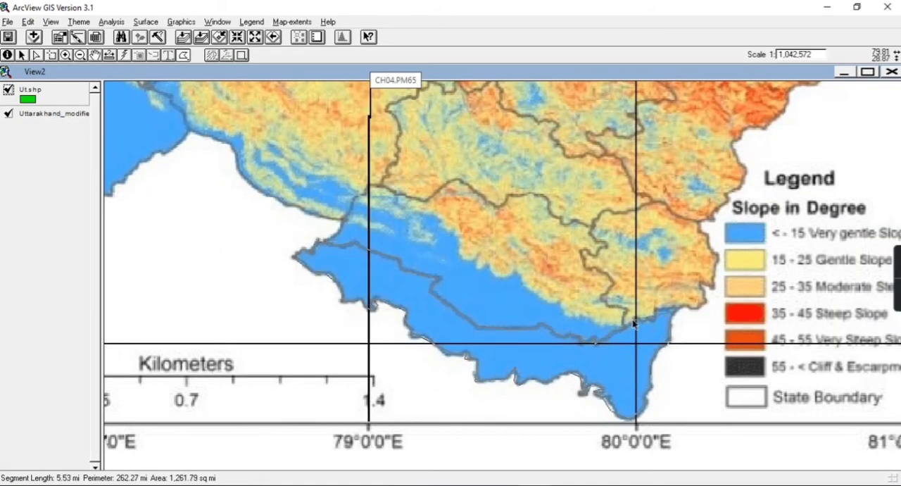
click(647, 314)
click(656, 310)
double_click(668, 310)
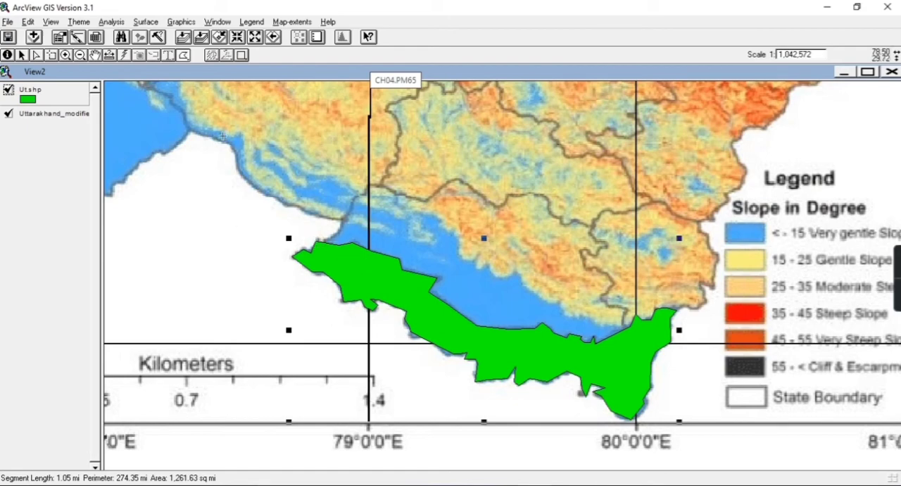
Save the edits to the Ut.shp theme
click(76, 22)
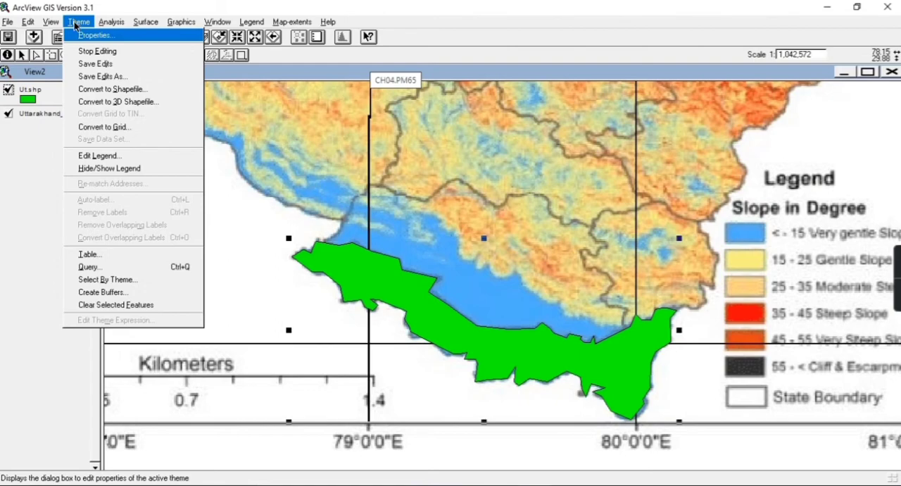
click(87, 65)
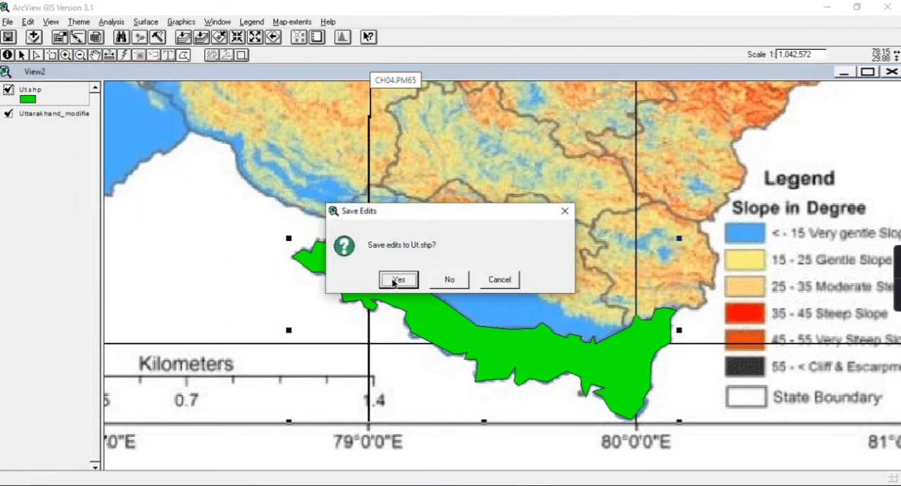
click(398, 280)
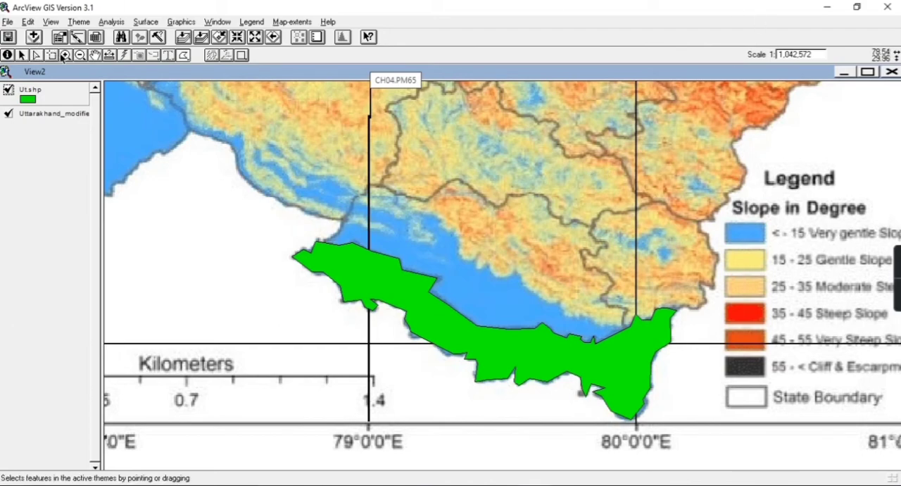
Start appending an adjoining polygon from inside the green district near 80°0'0"E and trace the neighbouring district's western boundary northward
click(95, 55)
drag(360, 237, 310, 224)
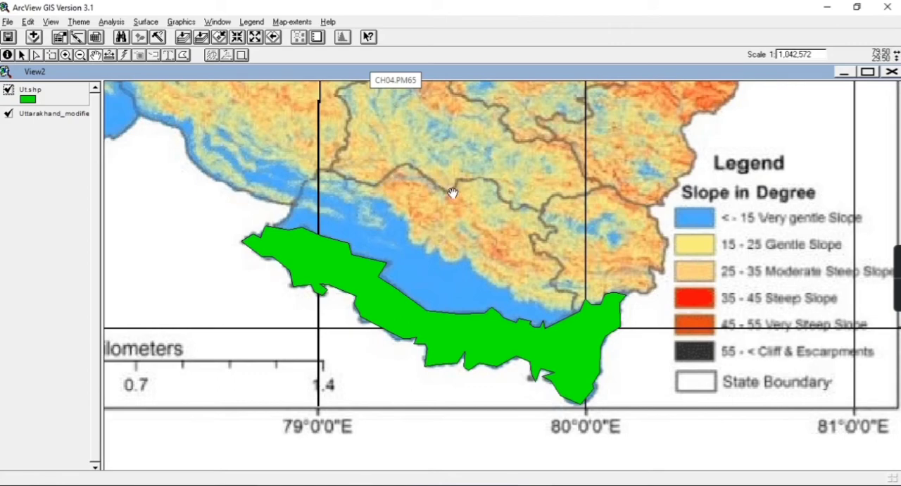
drag(417, 236, 366, 222)
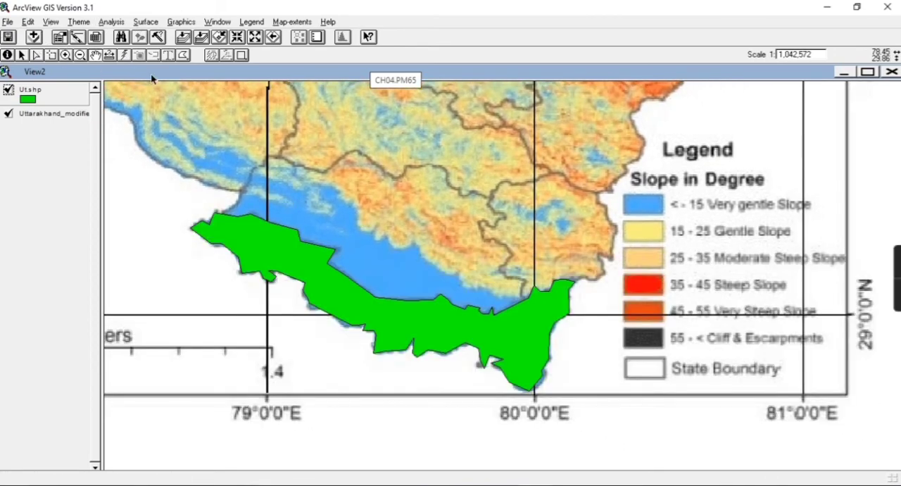
click(182, 55)
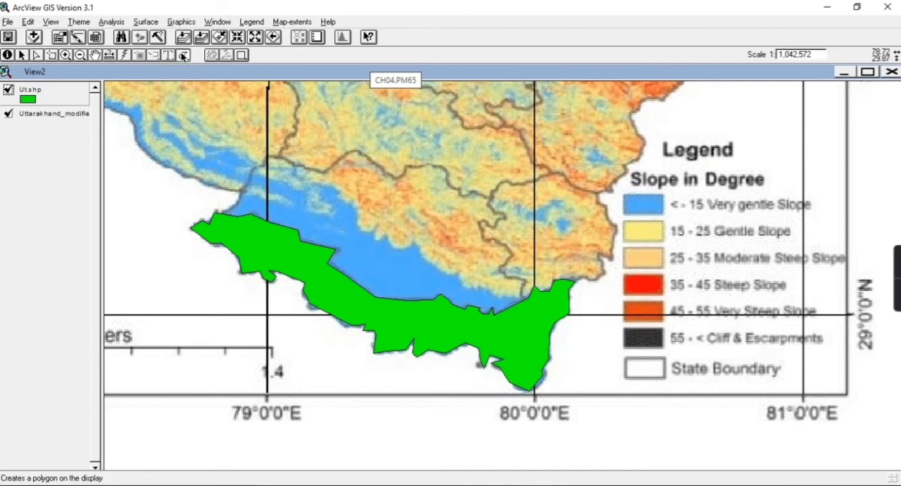
drag(182, 55, 184, 173)
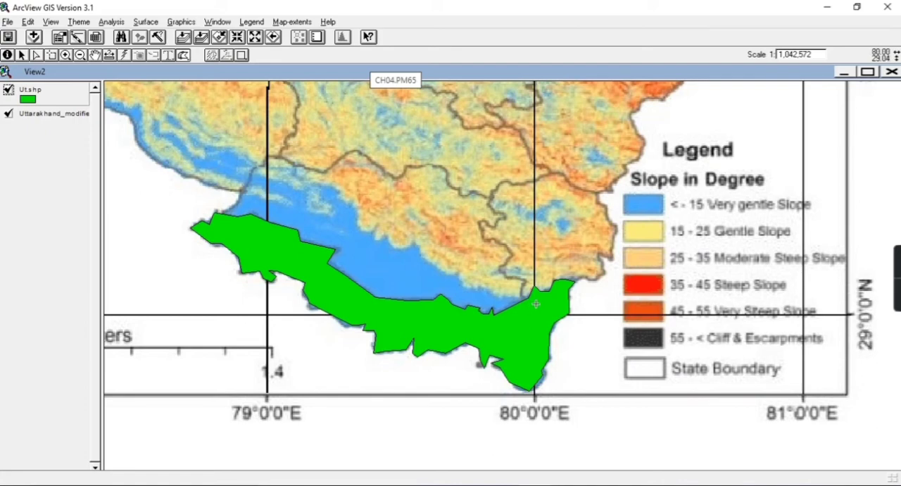
click(537, 304)
click(522, 291)
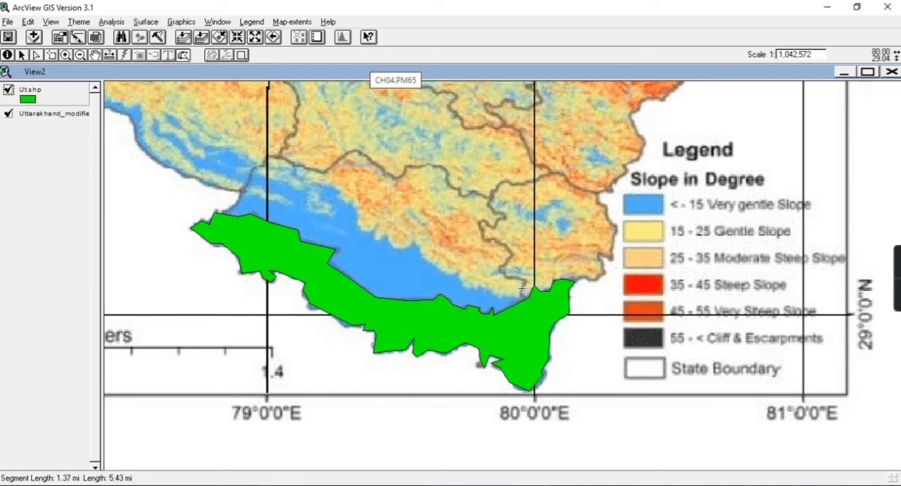
click(525, 283)
click(499, 266)
click(509, 261)
click(511, 253)
click(494, 225)
click(504, 215)
click(493, 203)
click(490, 191)
Continue the adjoining polygon along the district's northern and eastern border near 80°0'0"E and close it inside the green southern district
click(510, 182)
click(551, 174)
click(589, 192)
click(610, 222)
click(610, 254)
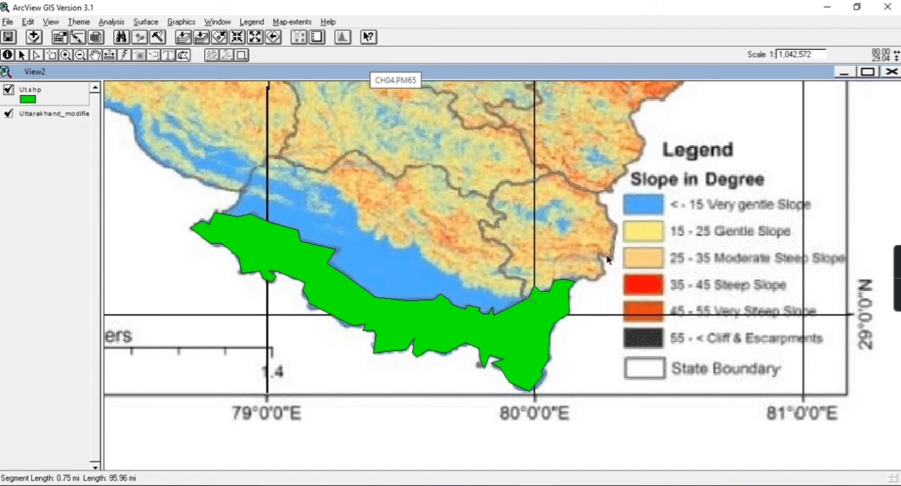
click(600, 255)
click(602, 260)
click(602, 271)
click(594, 277)
double_click(561, 298)
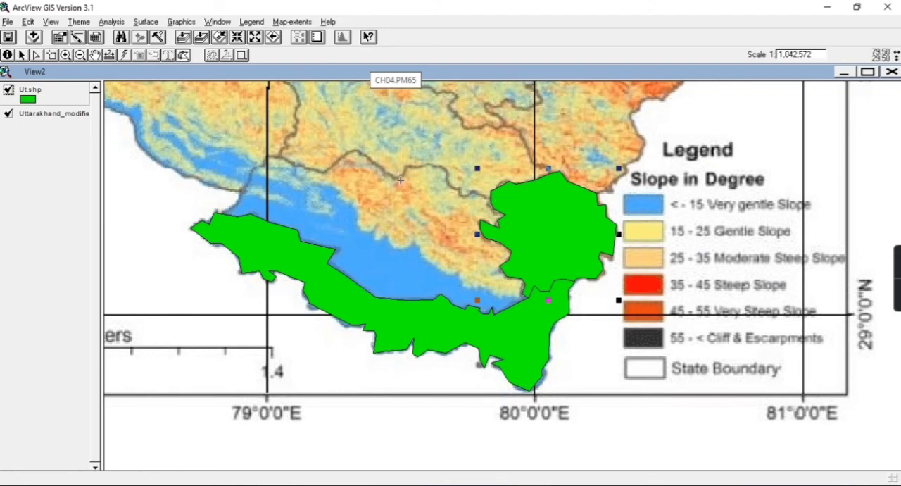
Append an adjoining polygon for the central district, tracing its northern boundary from the western green district to the polygon near 80°0'0"E
click(173, 59)
click(218, 220)
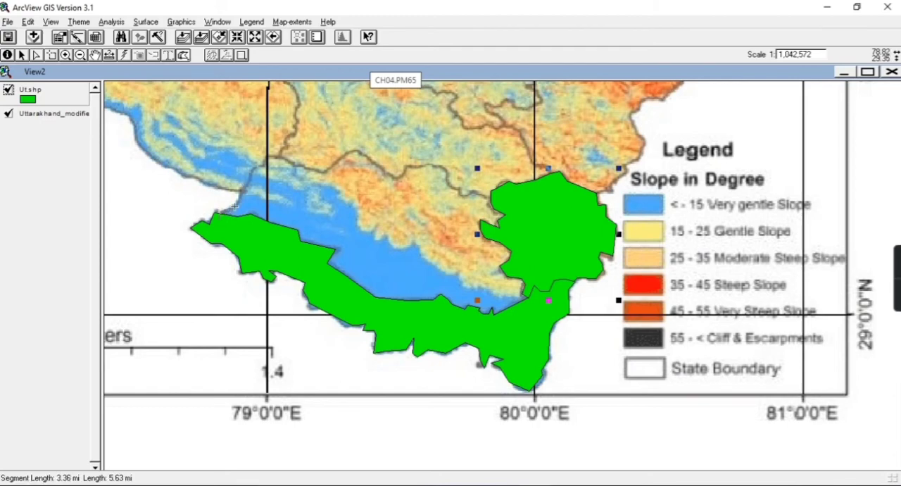
click(234, 205)
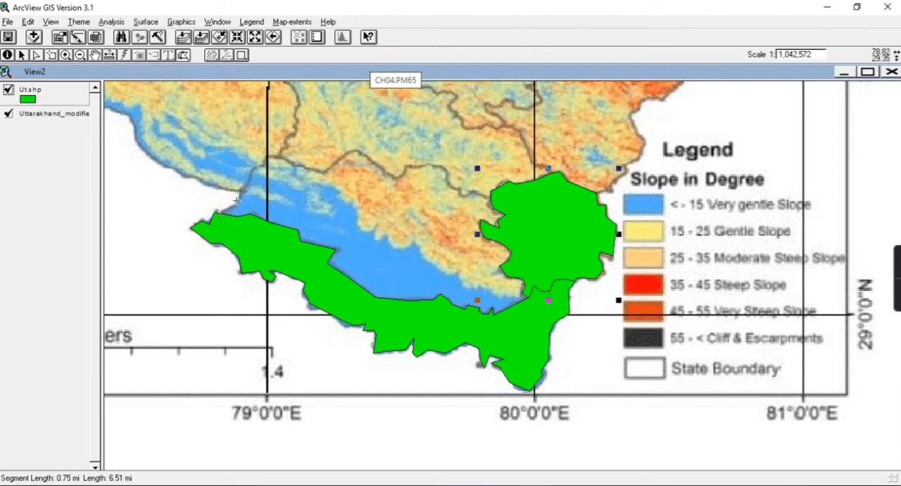
click(300, 167)
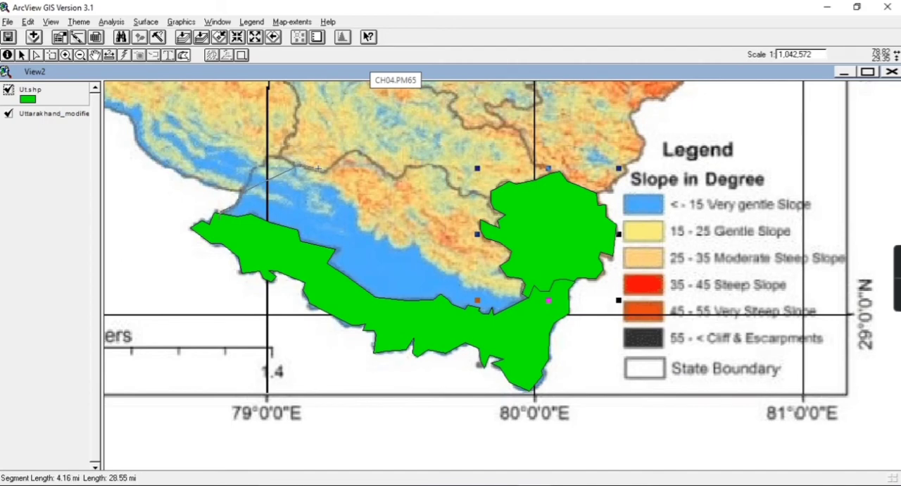
click(322, 169)
click(367, 173)
click(394, 178)
click(406, 170)
click(425, 166)
click(446, 171)
click(452, 188)
click(471, 194)
double_click(491, 200)
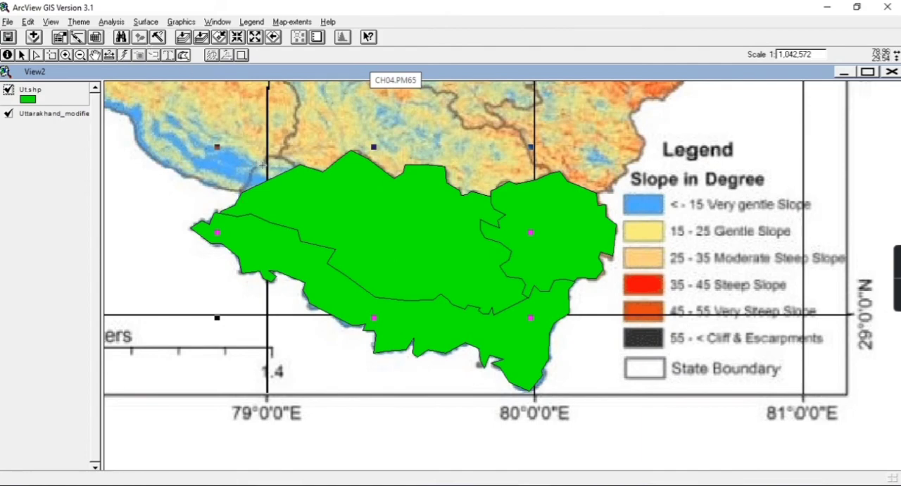
Append a small adjoining polygon over the missed corner of the central district near 79°0'0"E
click(244, 204)
click(243, 190)
click(248, 182)
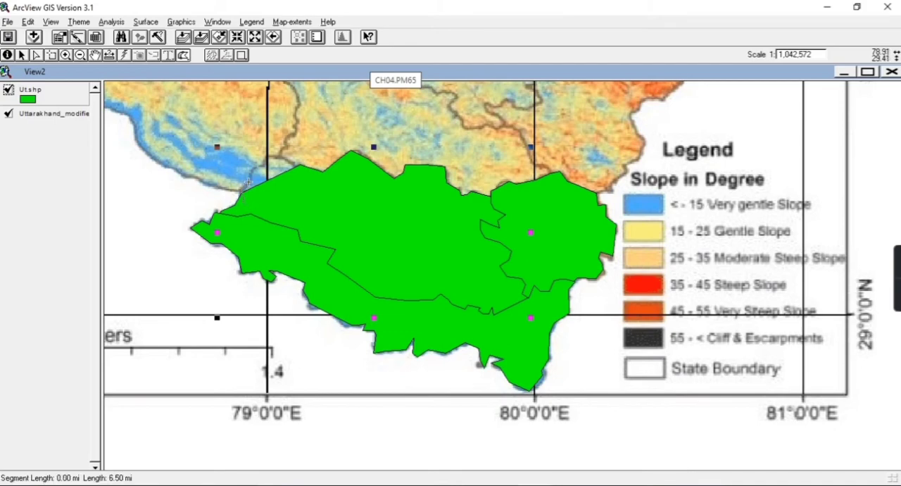
click(252, 167)
click(260, 166)
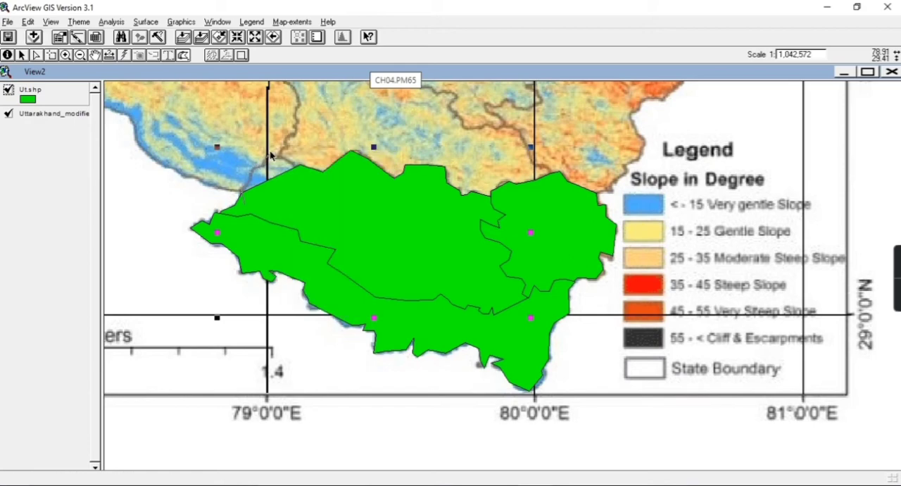
right_click(271, 154)
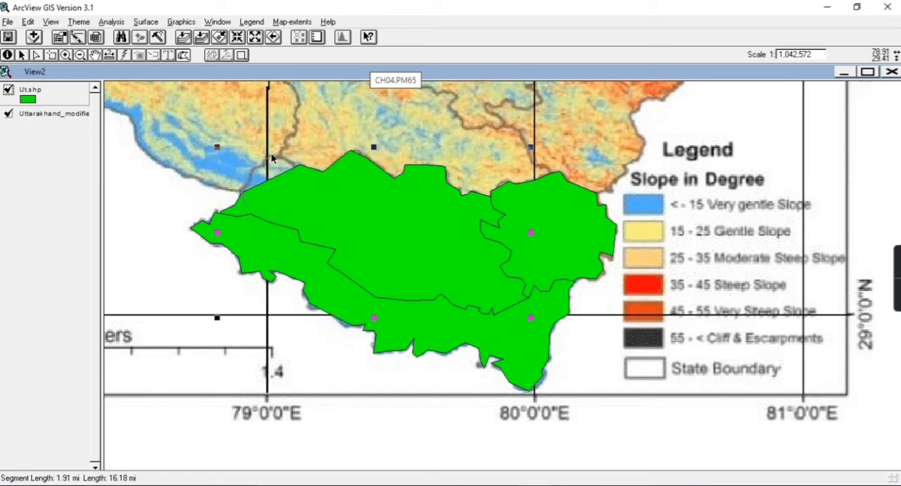
click(287, 158)
double_click(300, 169)
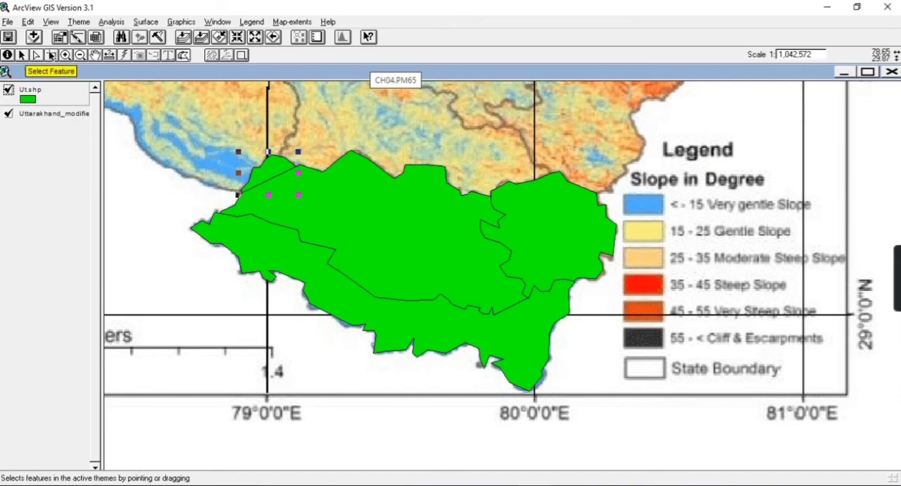
Select the small corner polygon together with the central district's polygon and merge them with Combine Features
click(51, 56)
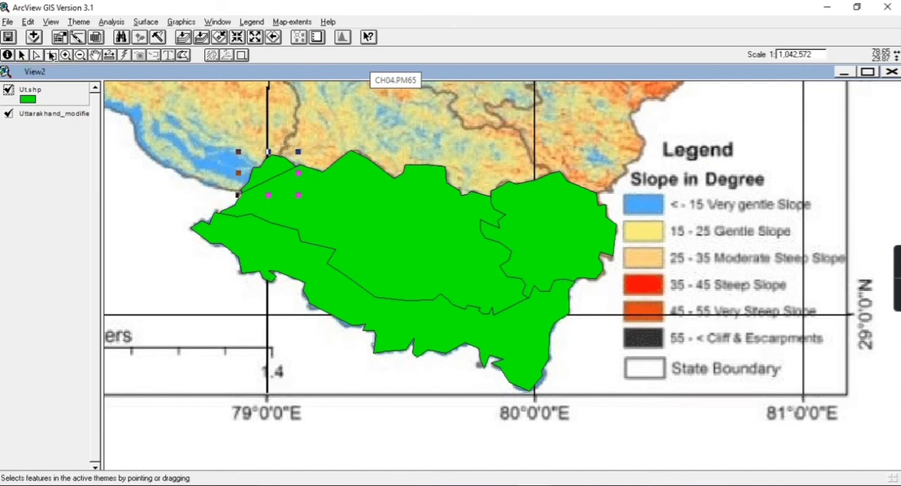
click(277, 177)
click(276, 178)
click(277, 178)
click(276, 176)
click(277, 176)
click(278, 177)
click(278, 174)
click(279, 174)
click(279, 174)
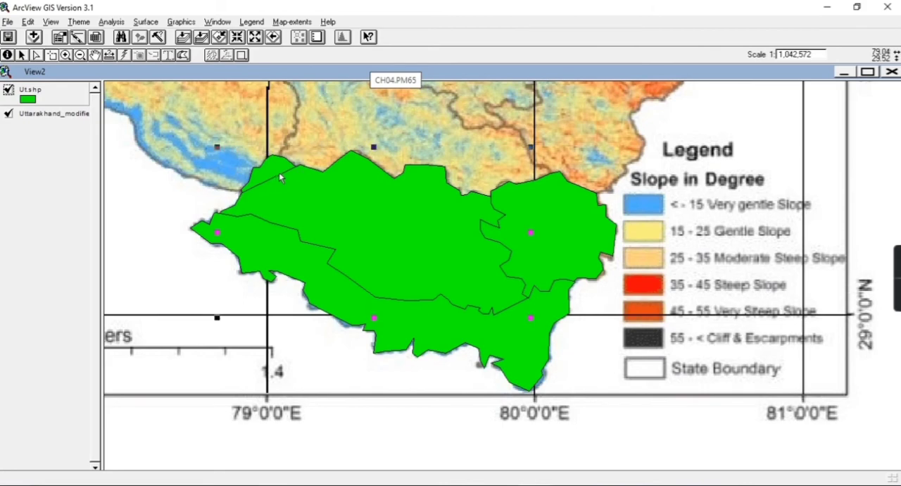
click(283, 173)
click(285, 177)
shift+click(280, 169)
click(28, 22)
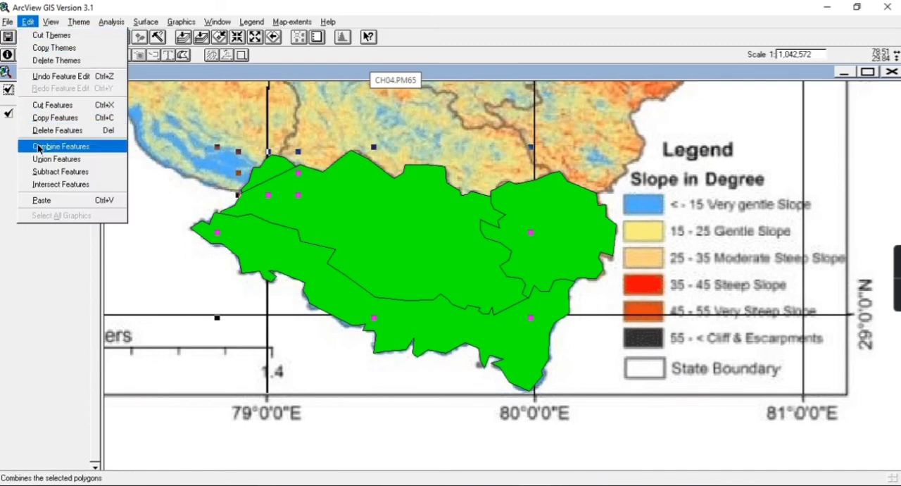
click(76, 147)
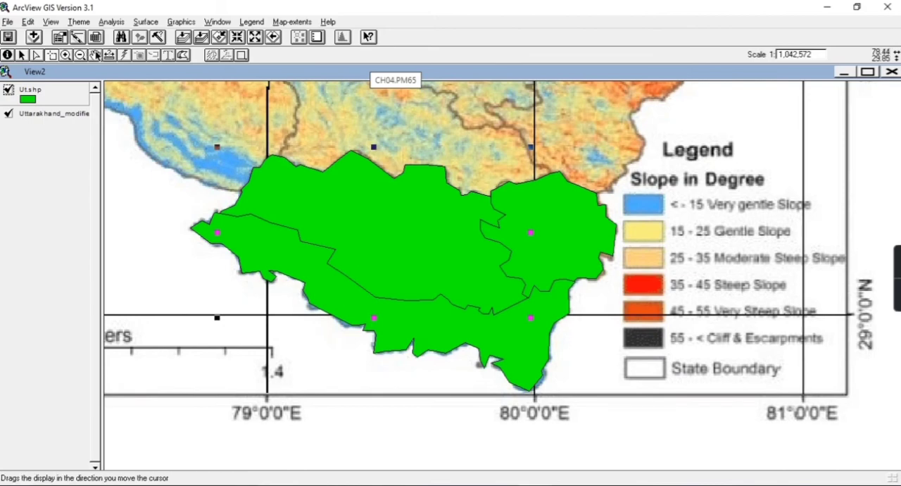
Save the edits to the Ut.shp theme
click(79, 22)
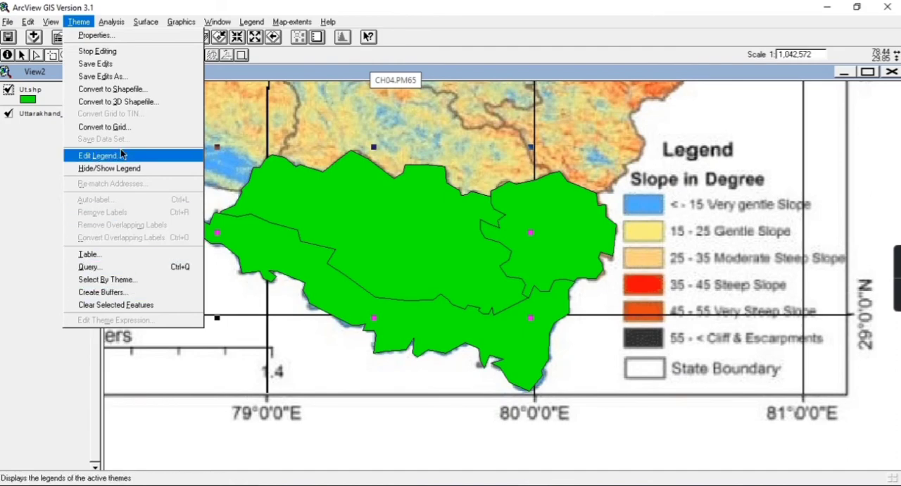
click(117, 68)
click(398, 279)
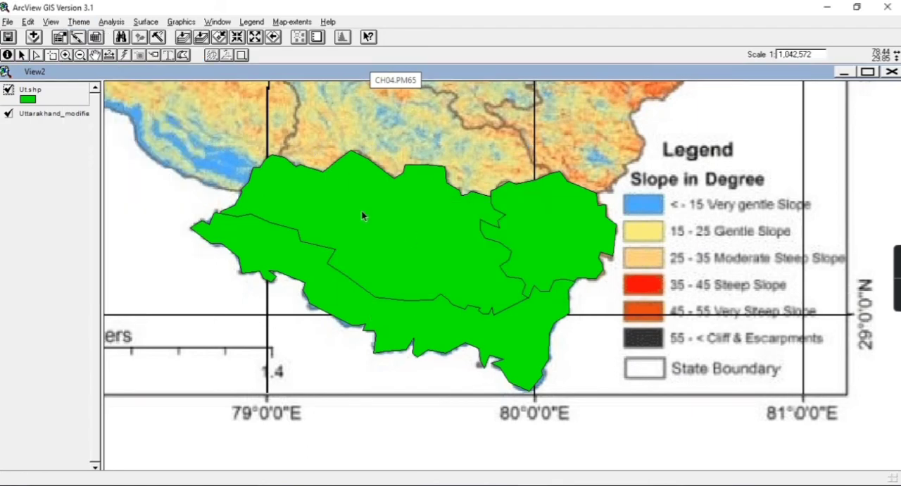
Append adjoining polygons for the districts north of the green area, up to the one beside 80°0'0"E above 30°0'0"N
click(95, 54)
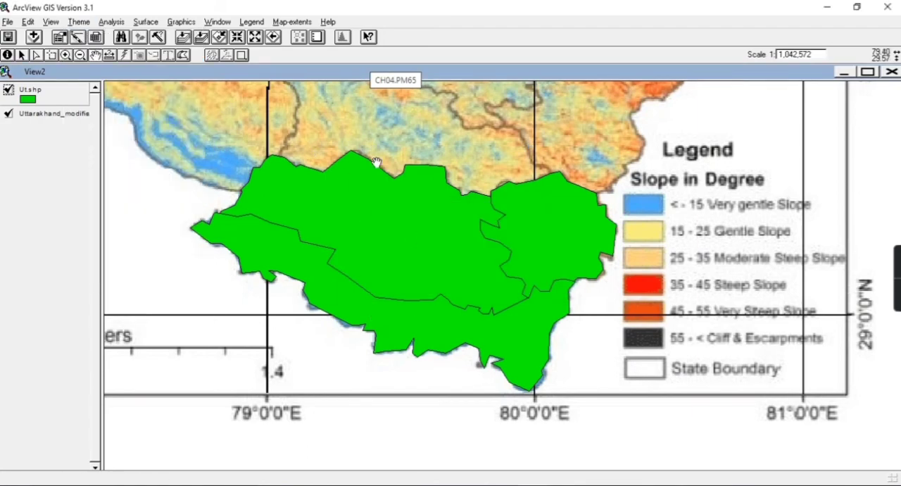
drag(376, 163, 277, 213)
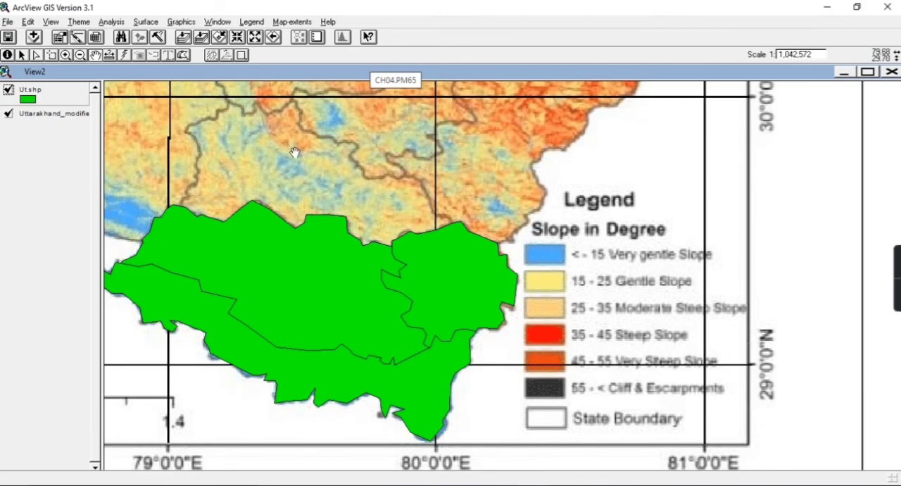
drag(186, 56, 188, 175)
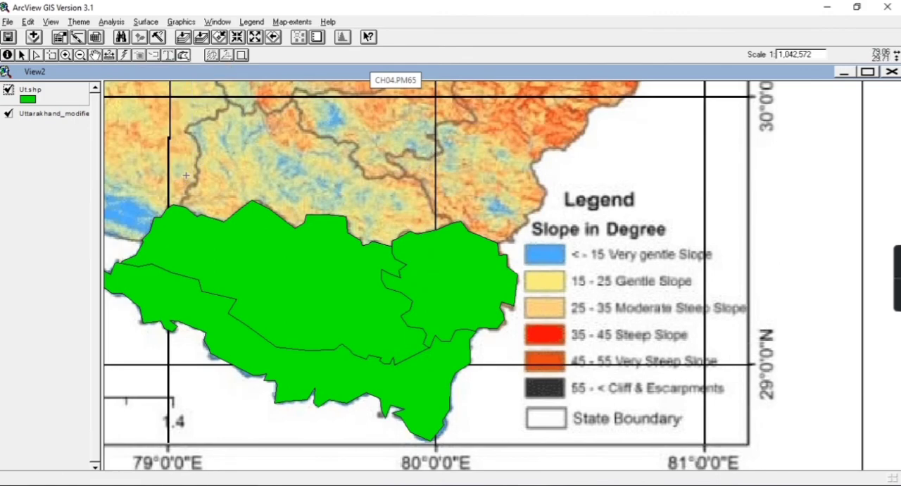
click(452, 231)
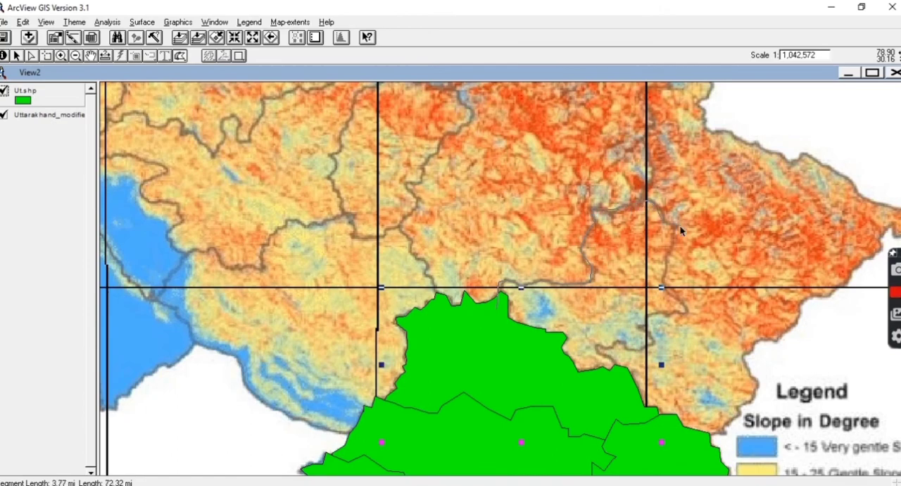
double_click(679, 229)
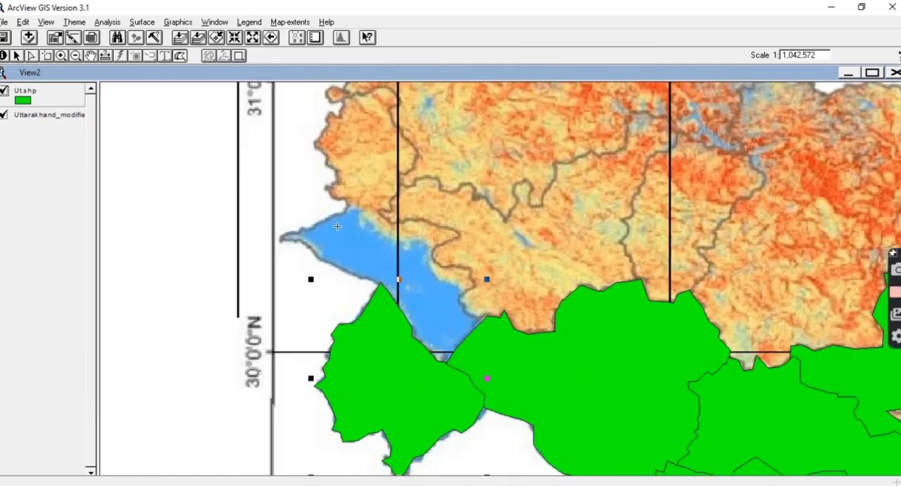
Append an adjoining polygon for the blue western district, tracing its northern boundary past 78°0'0"E, around the western tip and back to the green area
click(489, 338)
click(486, 318)
click(463, 304)
click(474, 287)
click(433, 254)
click(384, 214)
right_click(402, 162)
click(405, 165)
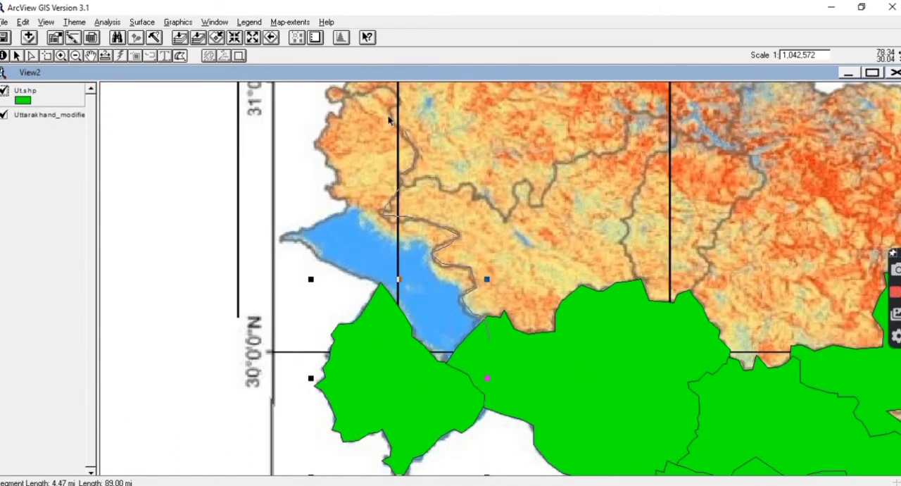
click(388, 119)
click(343, 205)
click(281, 241)
click(302, 243)
double_click(384, 290)
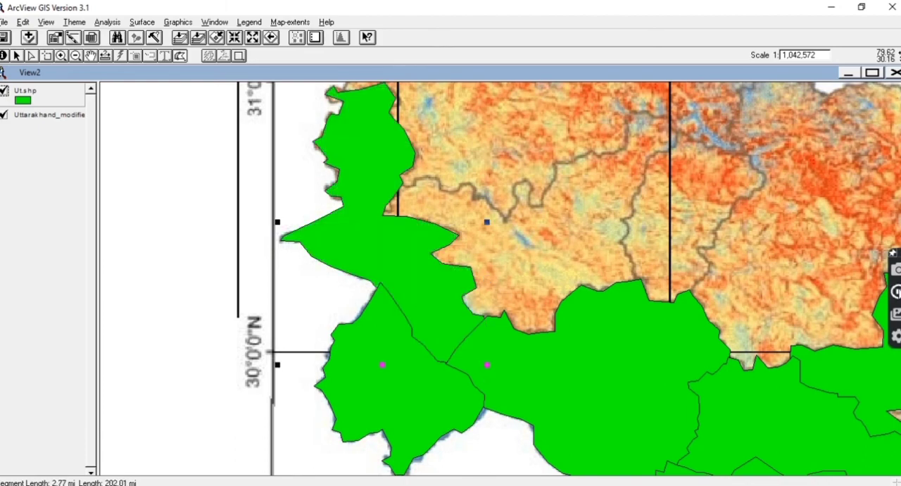
Append an adjoining polygon for the district between 78°0'0"E and 79°0'0"E, tracing its northern and eastern boundary down to the green area
click(388, 186)
click(438, 191)
click(505, 220)
click(542, 205)
click(626, 117)
click(688, 140)
click(650, 158)
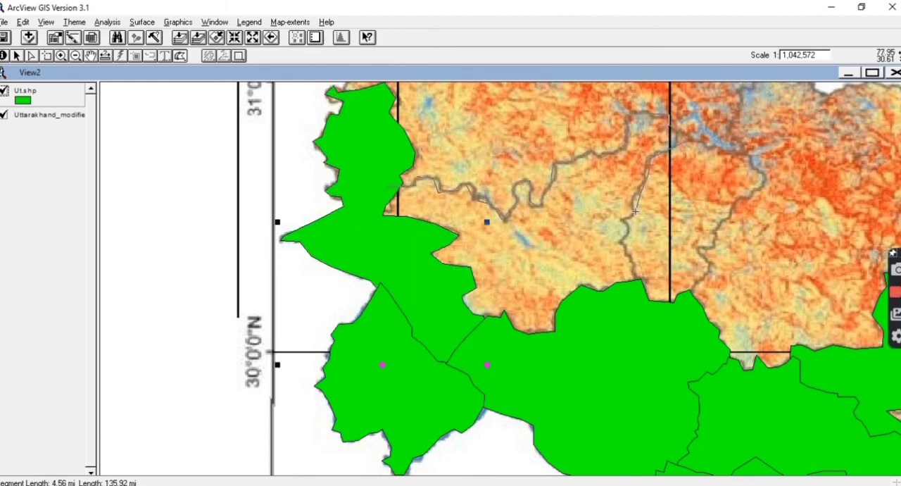
click(622, 247)
double_click(642, 290)
Append an adjoining polygon for the narrow district at 79°0'0"E, tracing its northern and eastern boundary down to the green area
click(91, 56)
drag(762, 225, 430, 244)
click(180, 55)
click(330, 149)
click(369, 111)
click(410, 108)
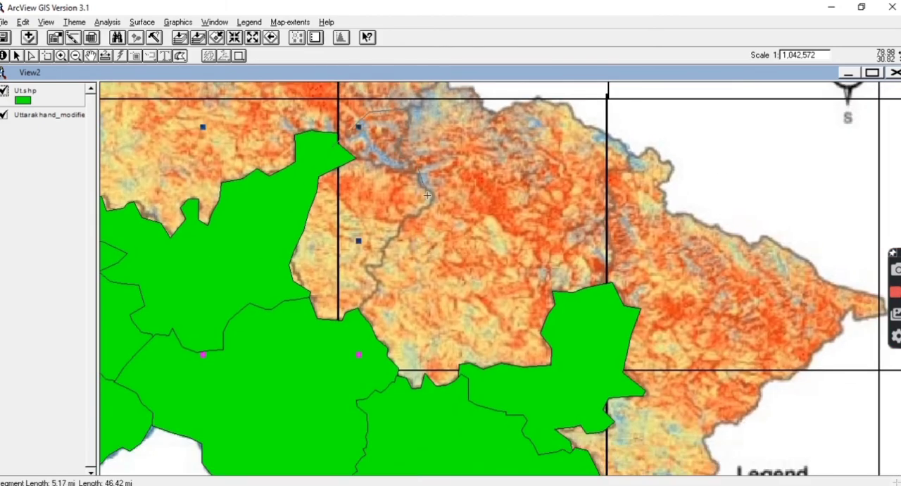
click(435, 201)
double_click(351, 328)
click(91, 56)
drag(423, 205, 346, 243)
click(181, 55)
click(323, 156)
click(335, 142)
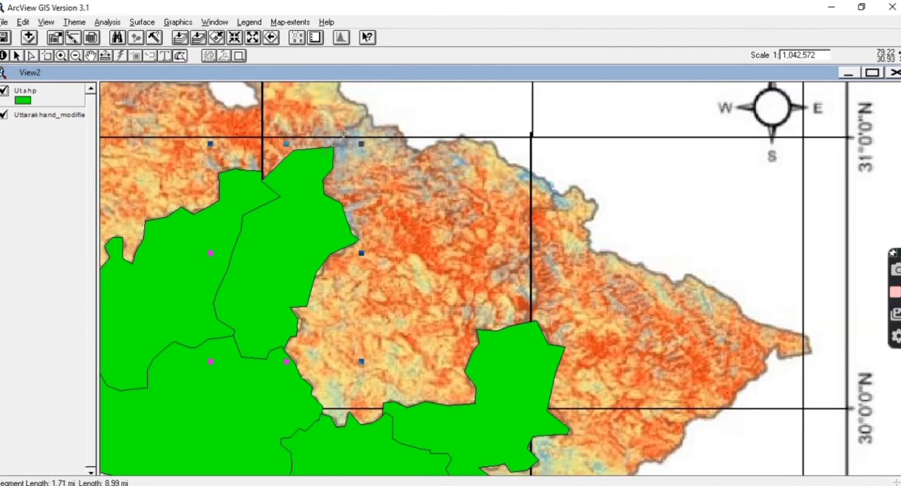
click(364, 117)
click(407, 134)
click(456, 141)
click(498, 156)
click(91, 56)
mouse_move(113, 294)
mouse_down()
mouse_move(350, 299)
mouse_move(254, 284)
mouse_up()
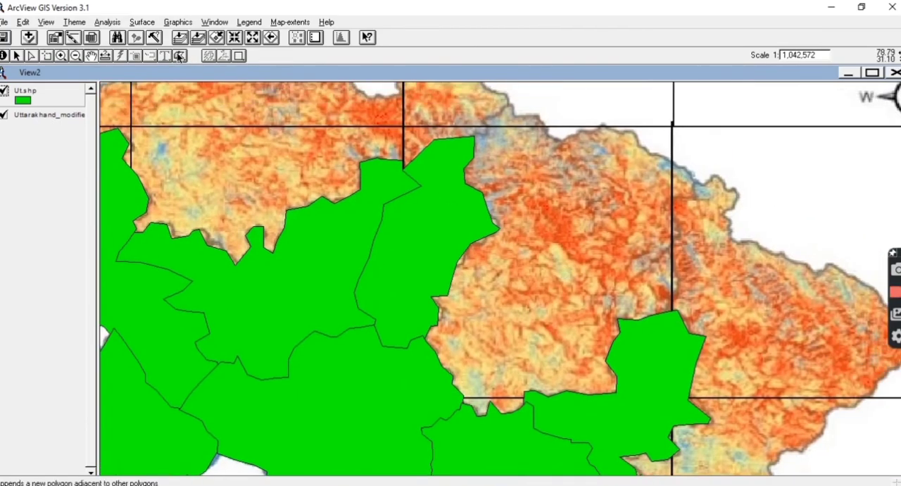
Start an adjoining polygon from the narrow green district near 79°0'0"E and trace the state's northeastern border eastward past 80°0'0"E
click(181, 56)
click(463, 142)
click(486, 127)
click(509, 104)
click(550, 133)
click(602, 127)
click(693, 171)
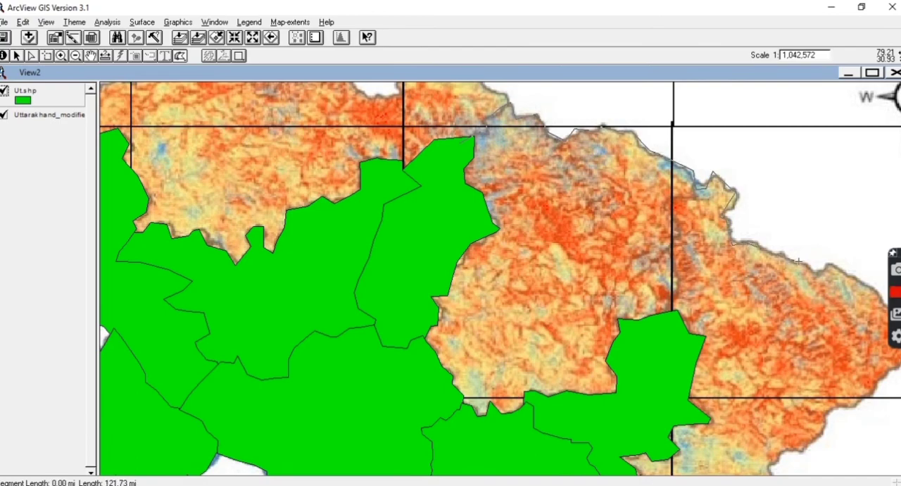
click(828, 266)
Continue the polygon around the state's eastern tip near 81°0'0"E, follow the border southwest and close it at the green southern district
right_click(861, 285)
click(861, 428)
click(540, 305)
click(595, 328)
click(513, 390)
click(462, 425)
right_click(419, 457)
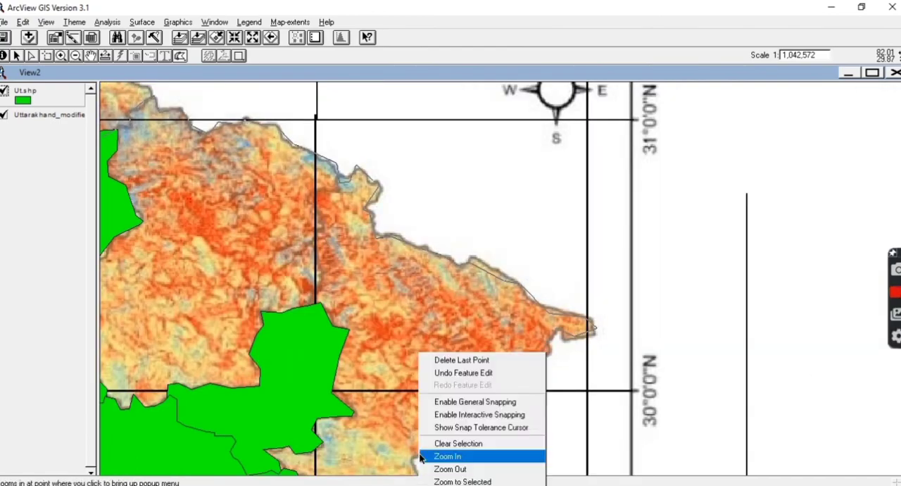
click(438, 485)
double_click(479, 360)
Start an adjoining polygon at the northwestern green district near 78°0'0"E and trace the state's northern border eastward above 31°0'0"N
click(91, 56)
drag(239, 169, 692, 383)
drag(318, 92, 295, 116)
click(181, 56)
click(233, 172)
click(274, 137)
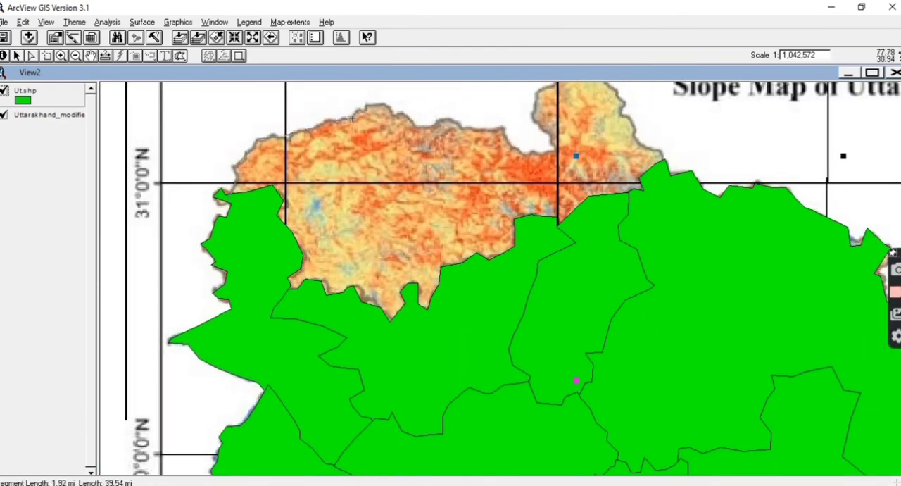
right_click(379, 103)
click(407, 122)
Continue the polygon around the state's northern tip at 79°0'0"E and close it at the large northeastern polygon
click(512, 145)
click(533, 119)
click(539, 88)
right_click(554, 83)
click(561, 224)
click(519, 253)
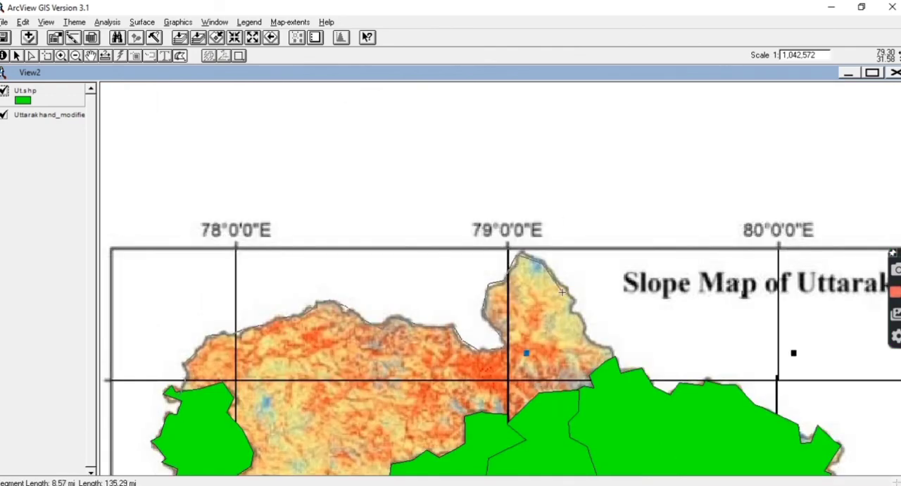
double_click(588, 337)
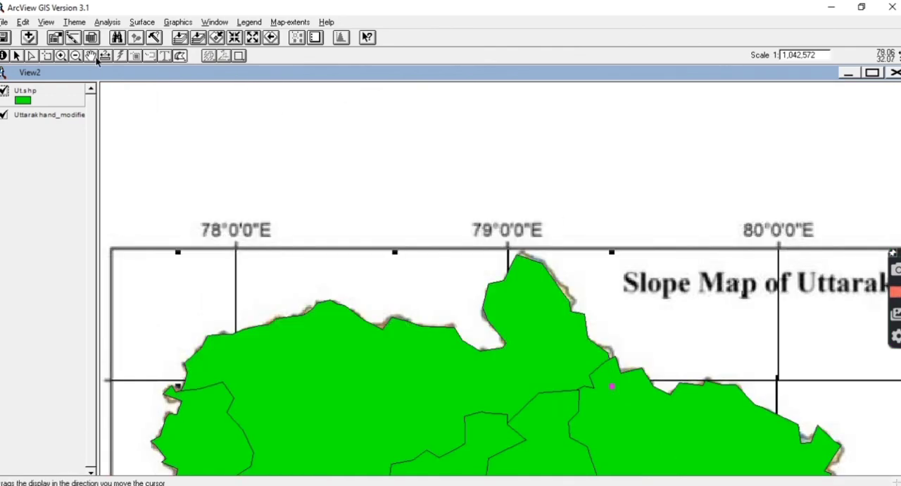
Start saving the project under a new name and save the polygon edits to Ut.shp
click(253, 37)
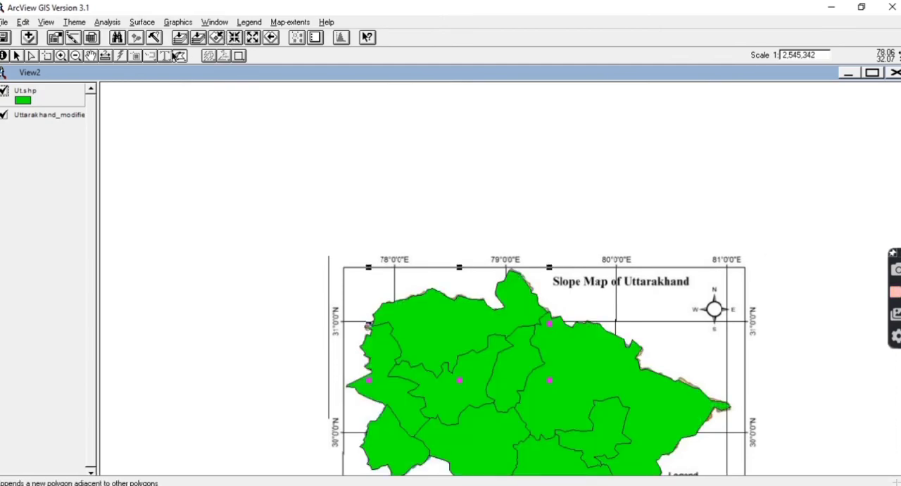
click(91, 55)
drag(376, 343, 360, 172)
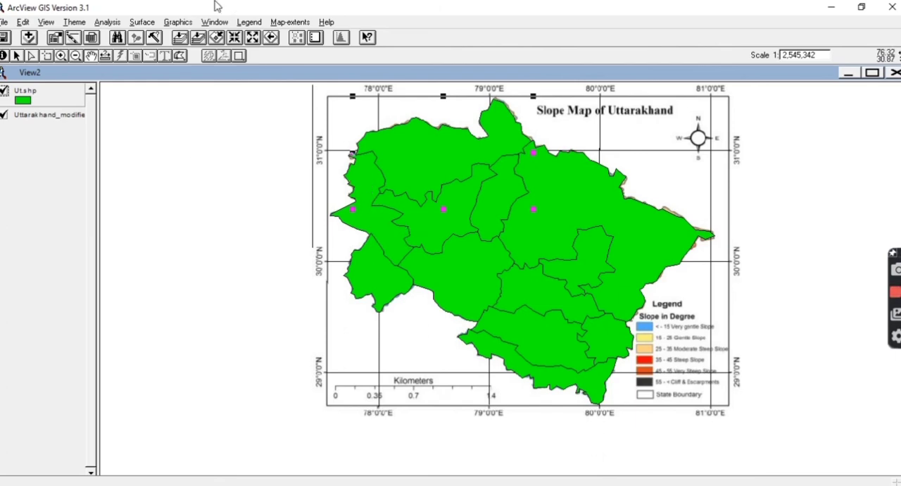
click(3, 23)
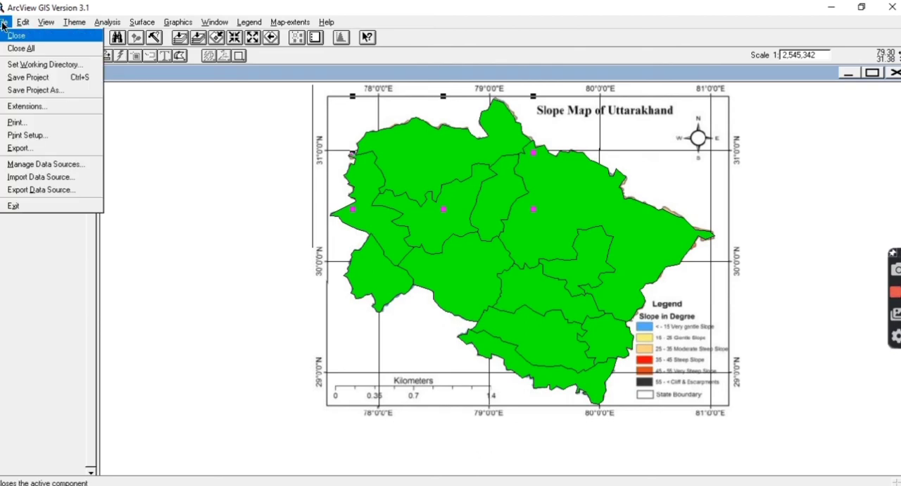
click(25, 92)
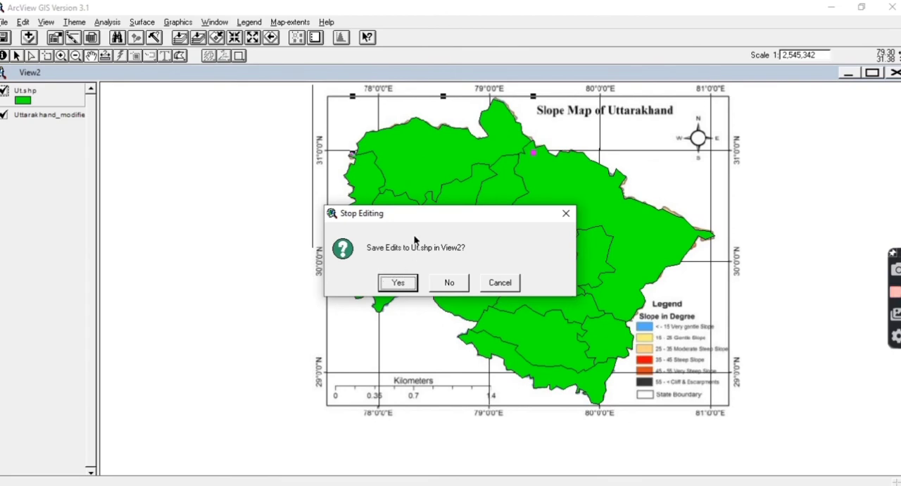
click(398, 282)
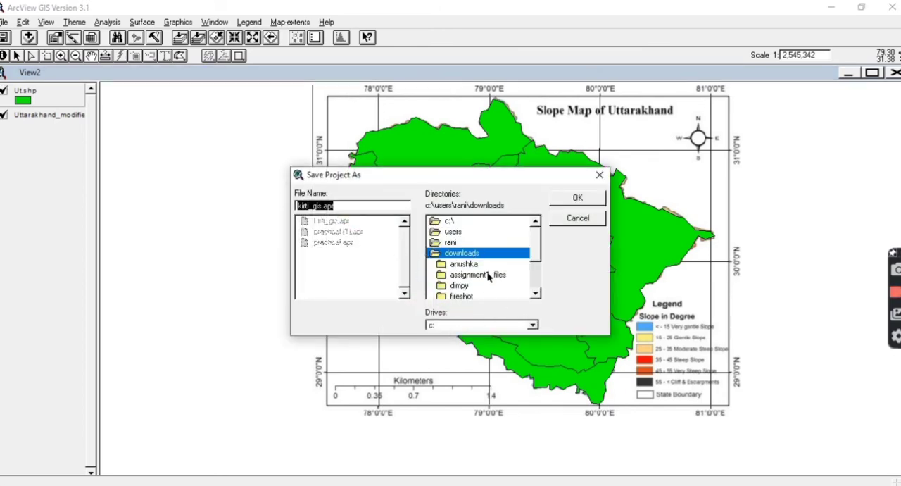
Choose drive d: as the project's save location and highlight the gis works - 5th sem folder
click(477, 325)
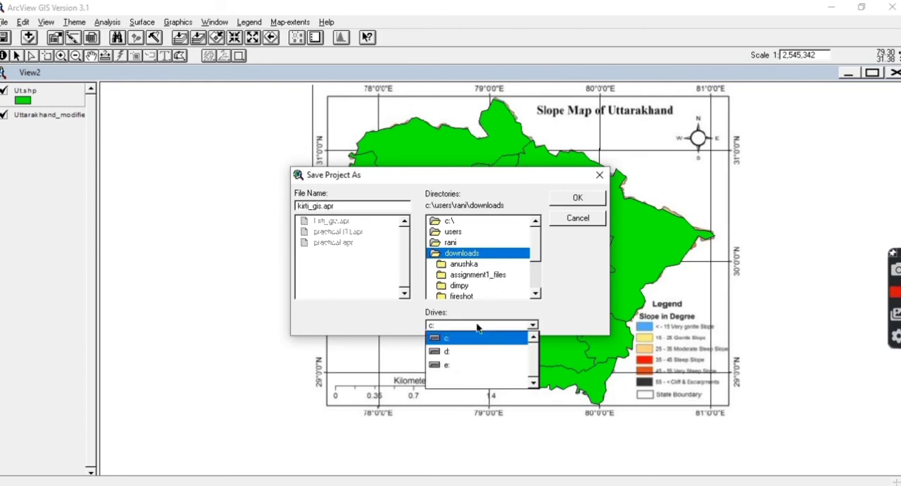
click(472, 352)
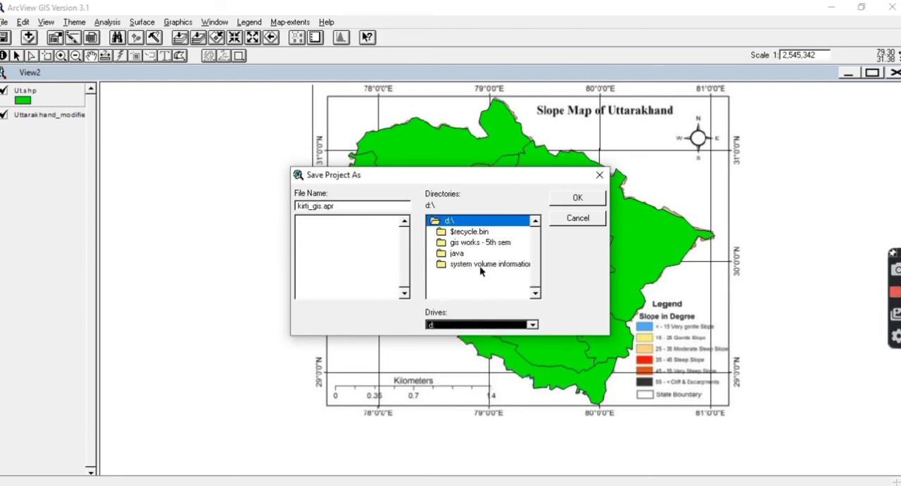
click(462, 245)
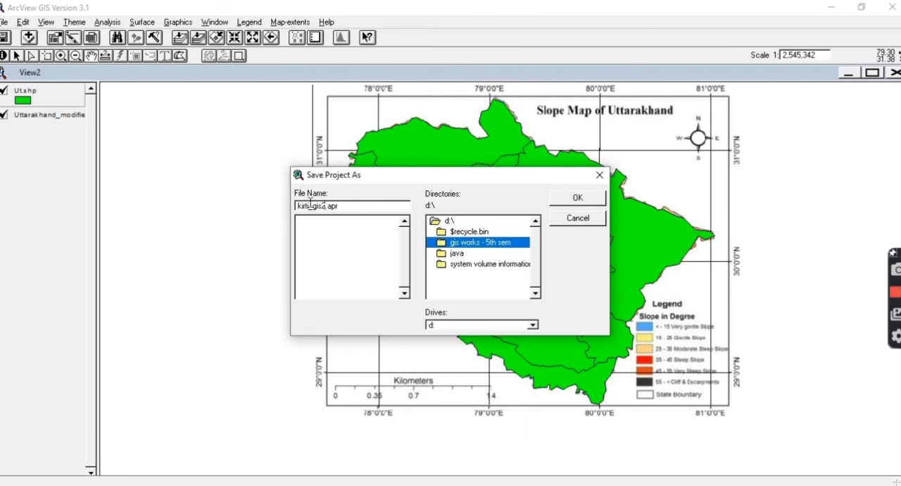
Save the project as ut_gis2.apr and clear the selection of the northern district polygon
drag(311, 204, 299, 206)
key(BackSpace)
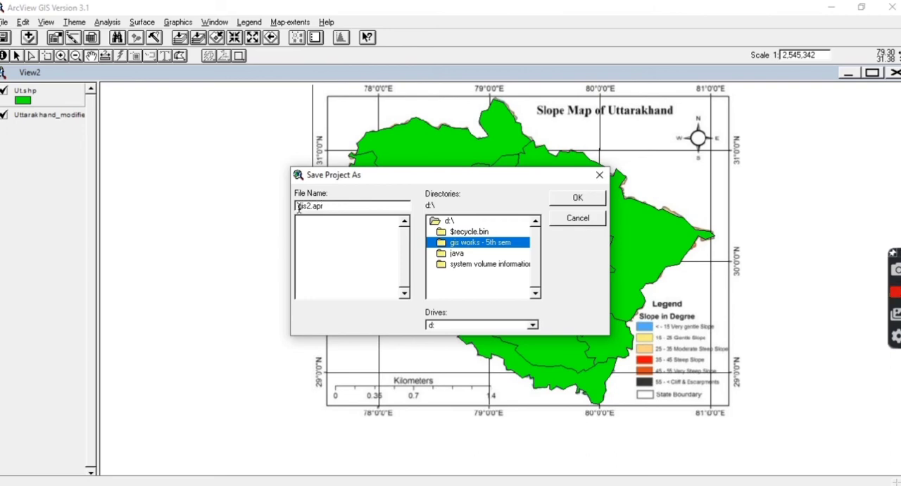
text(s)
key(BackSpace)
key(BackSpace)
text(_)
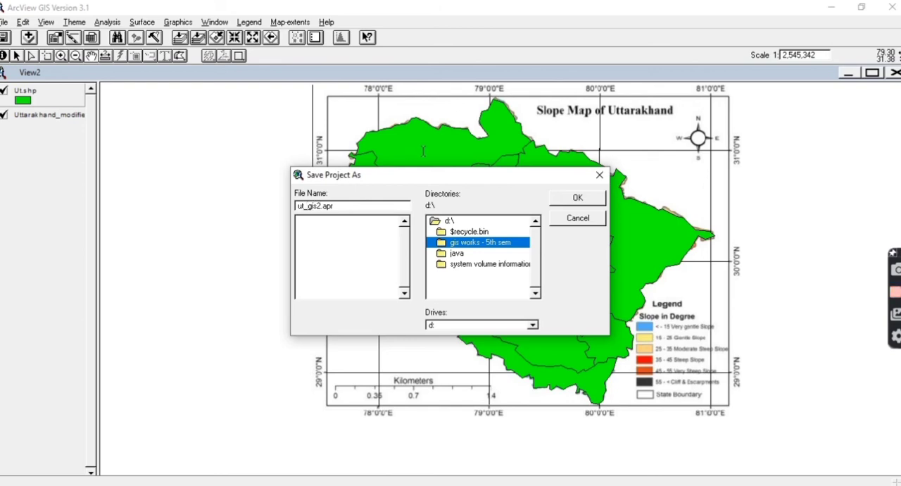
click(578, 199)
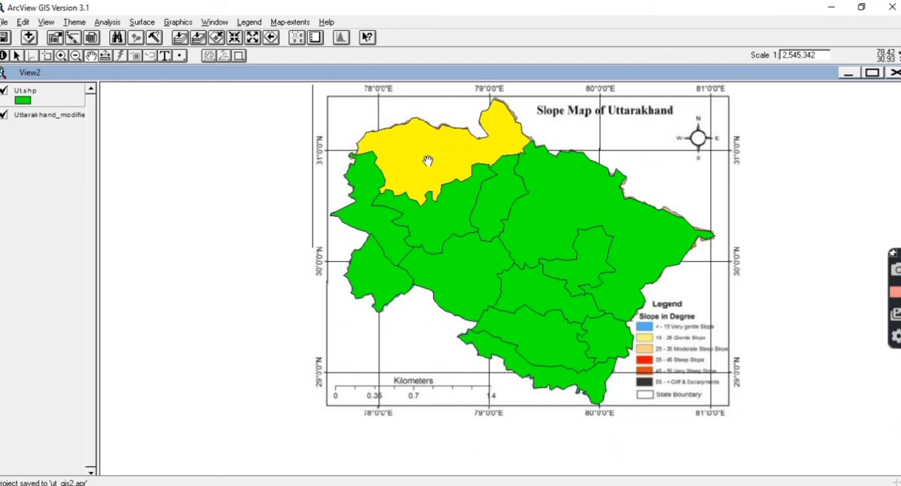
click(316, 39)
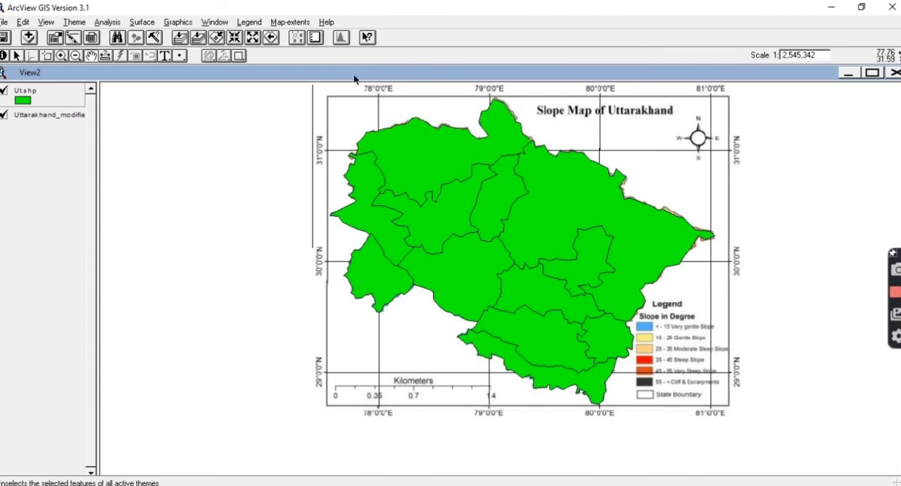